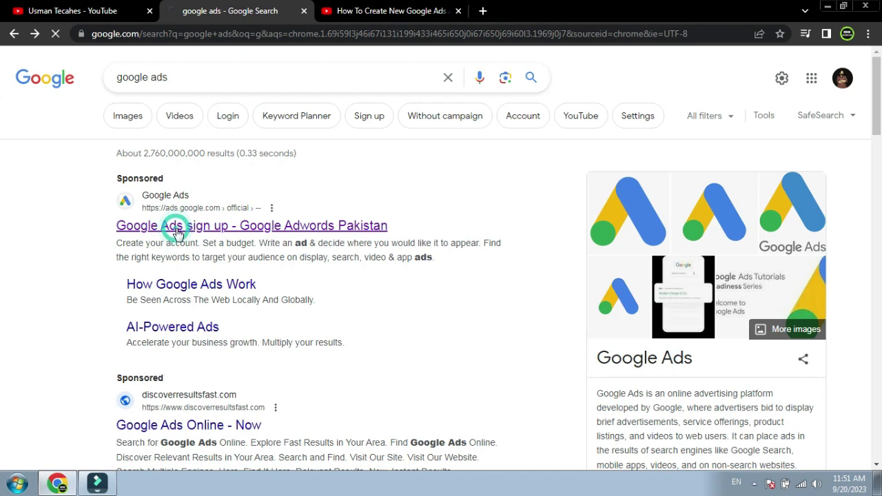
- Start the Google Ads sign-up and accept the prefilled business name and YouTube channel URL as the business information
left_click(458, 11)
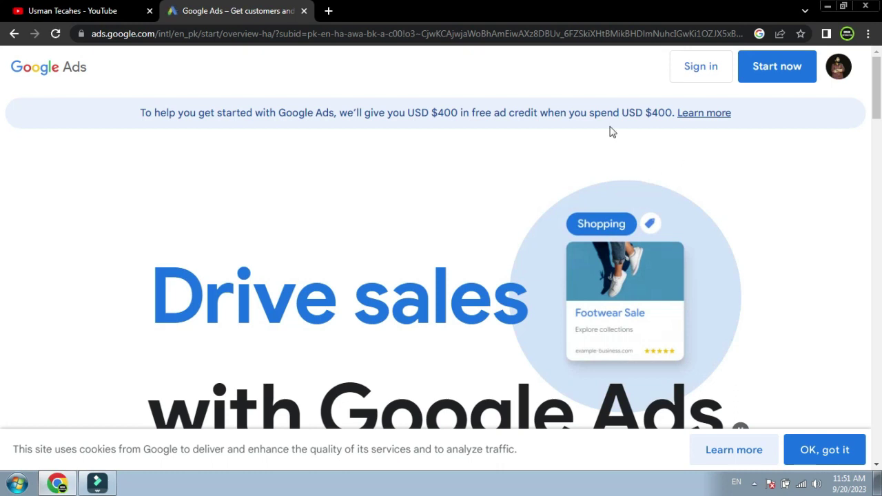
left_click(780, 74)
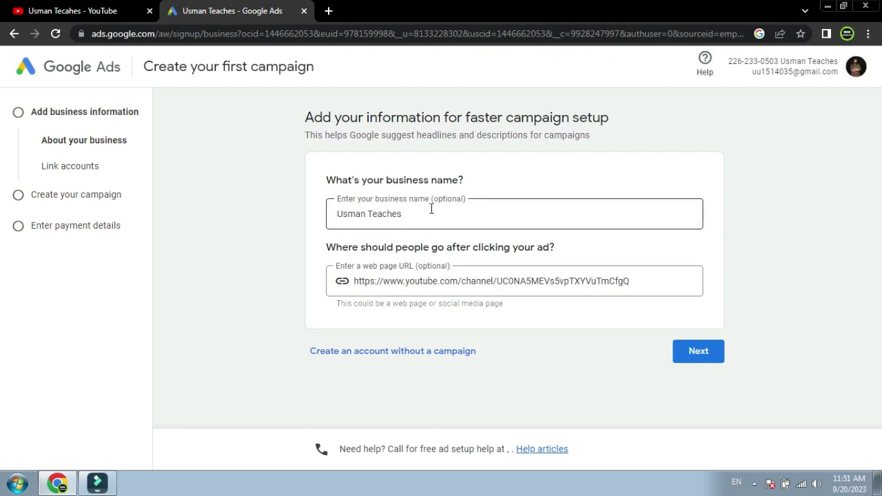
left_click(74, 9)
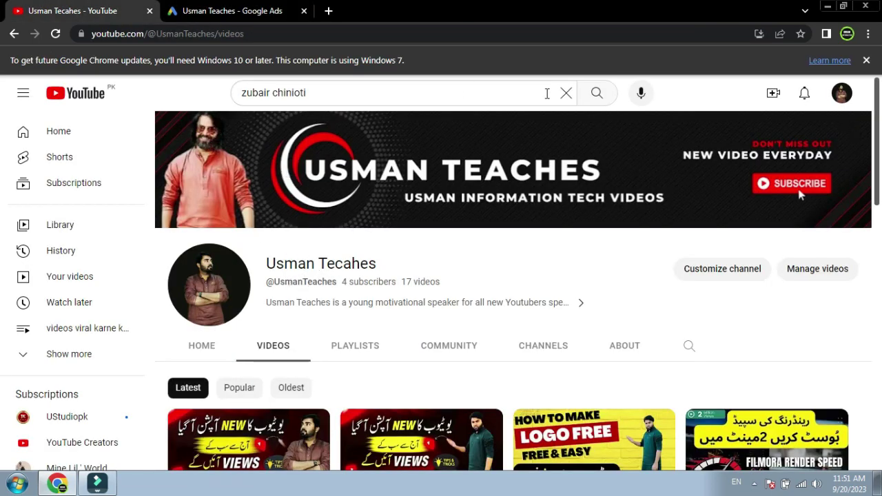
left_click(269, 8)
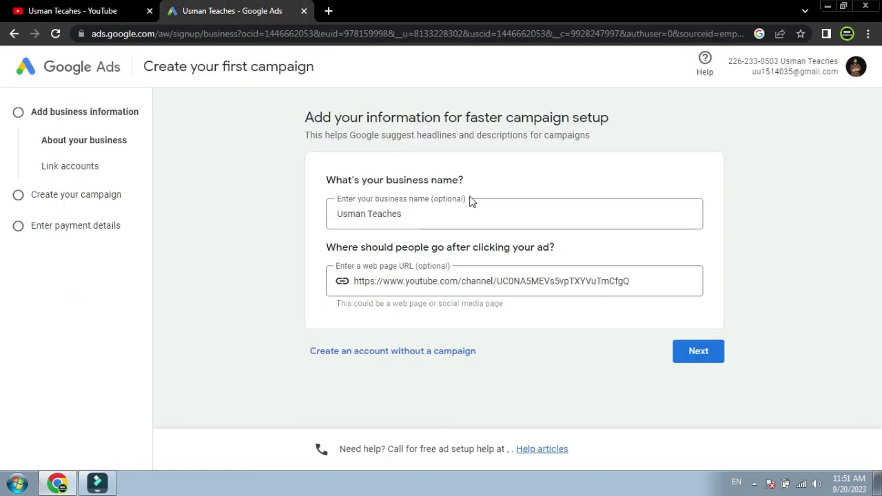
left_click(494, 280)
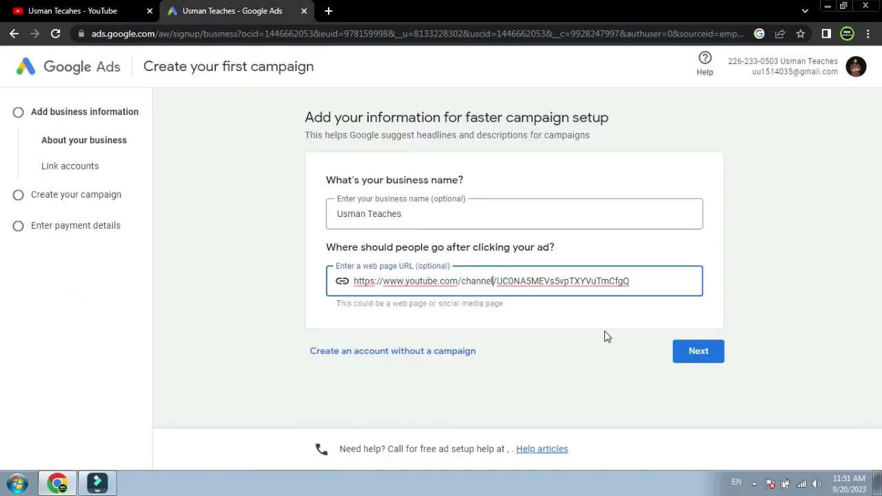
left_click(678, 356)
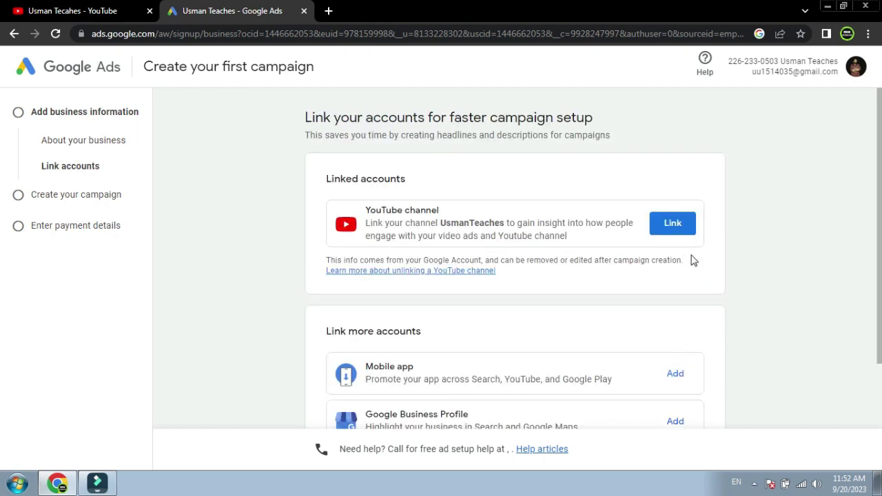
- Link the suggested YouTube channel with view counts, audience segments and engagement shared, and continue without linking more accounts
left_click(672, 224)
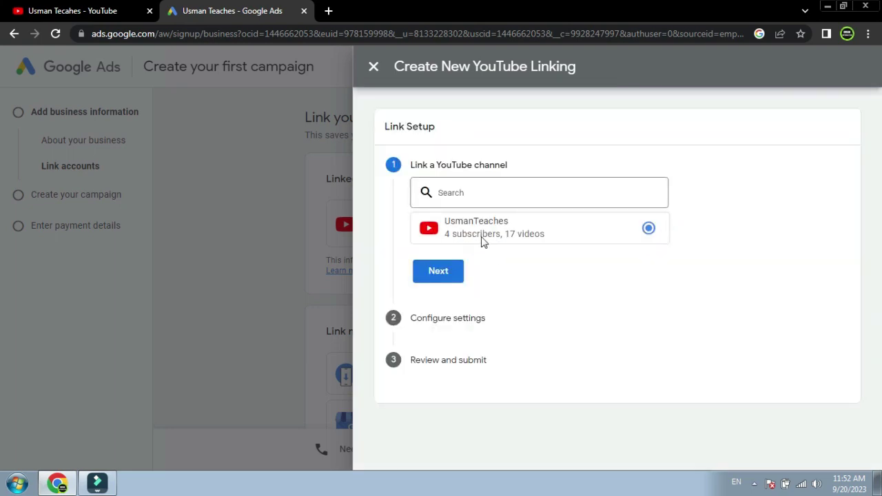
left_click(437, 270)
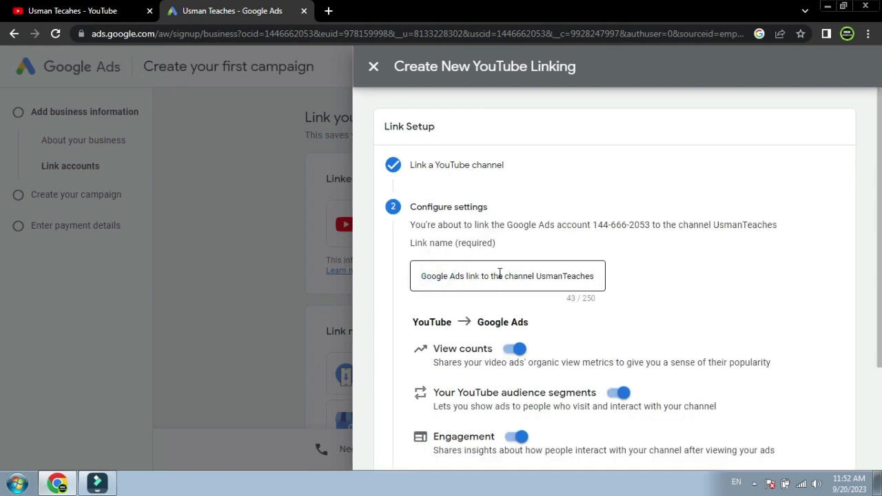
left_click(499, 273)
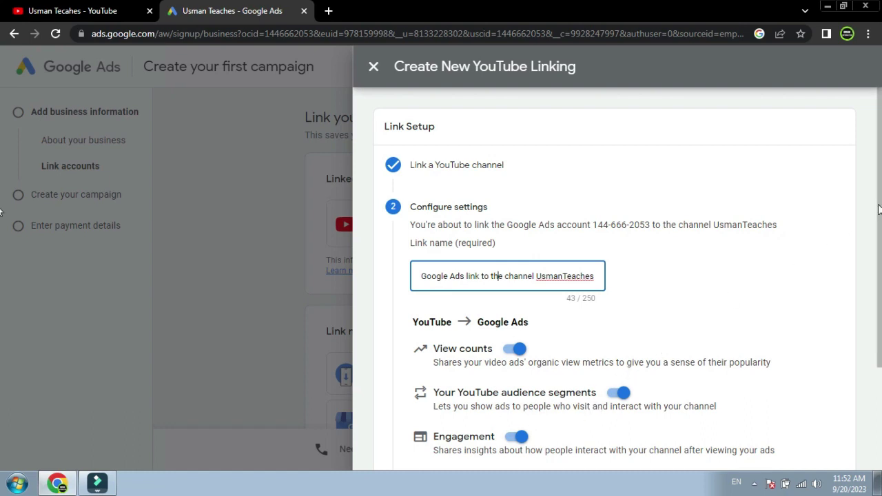
scroll(629, 409, "down", 2)
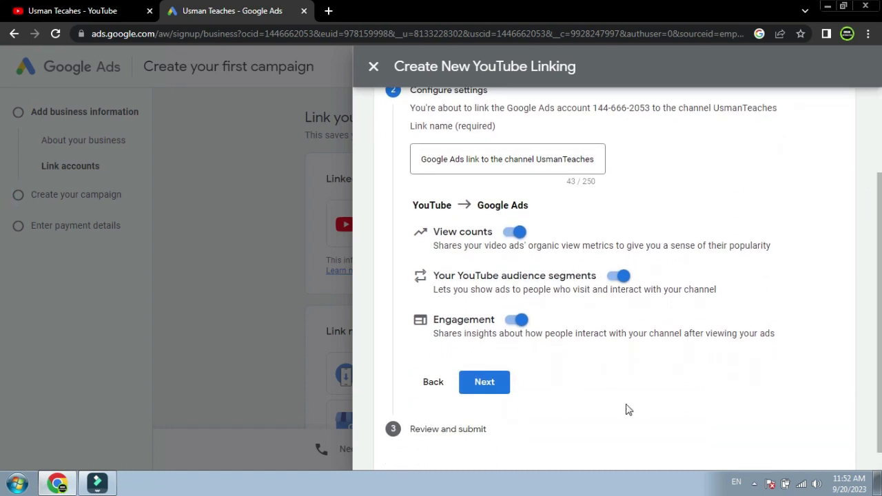
left_click(488, 386)
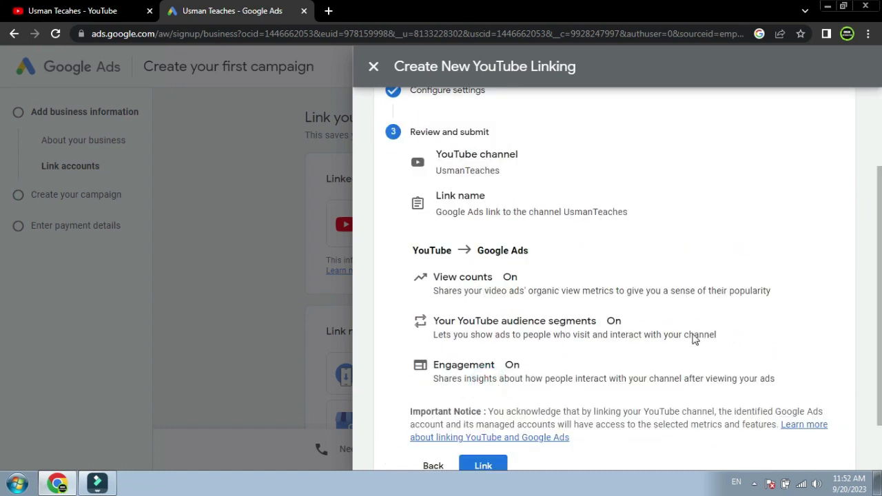
scroll(839, 211, "down", 1)
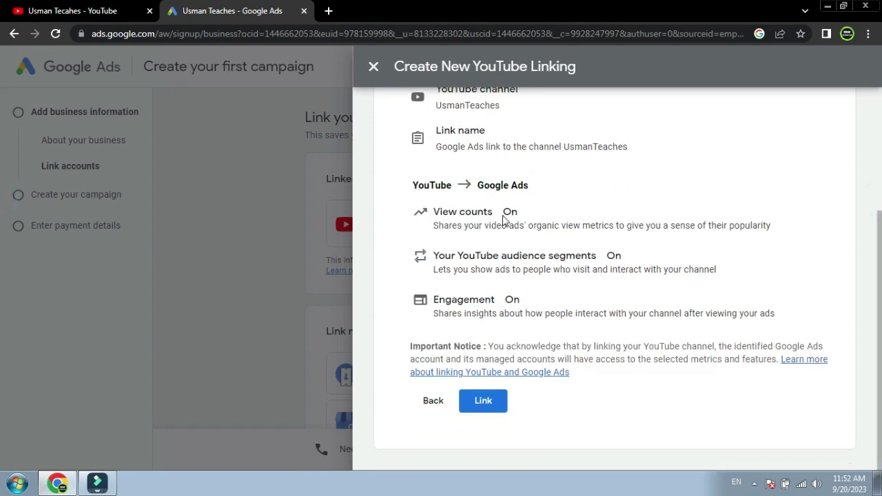
left_click(485, 402)
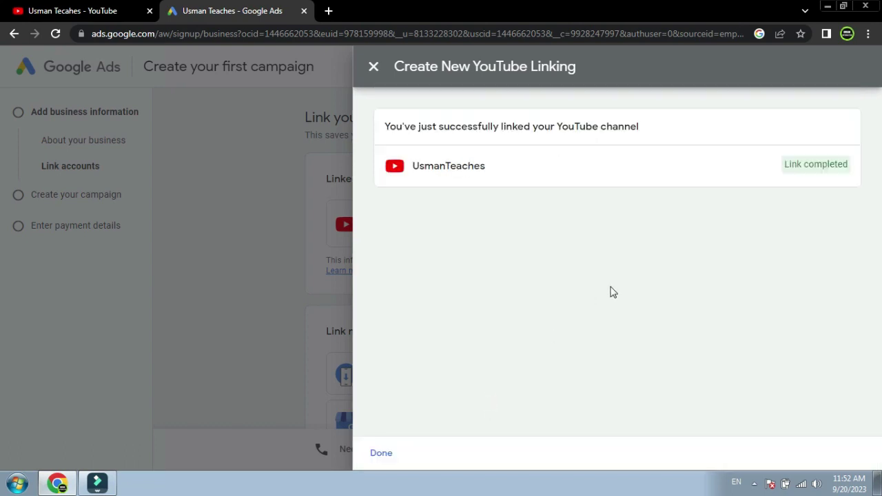
left_click(381, 454)
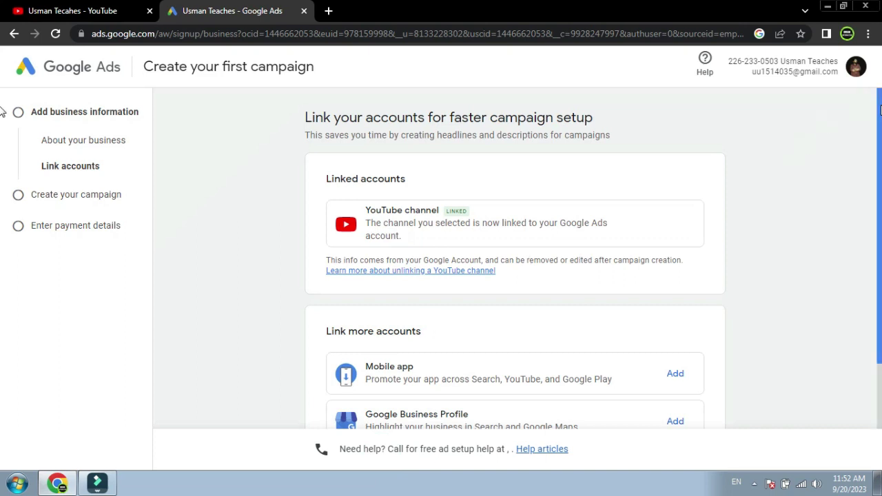
scroll(2, 200, "down", 2)
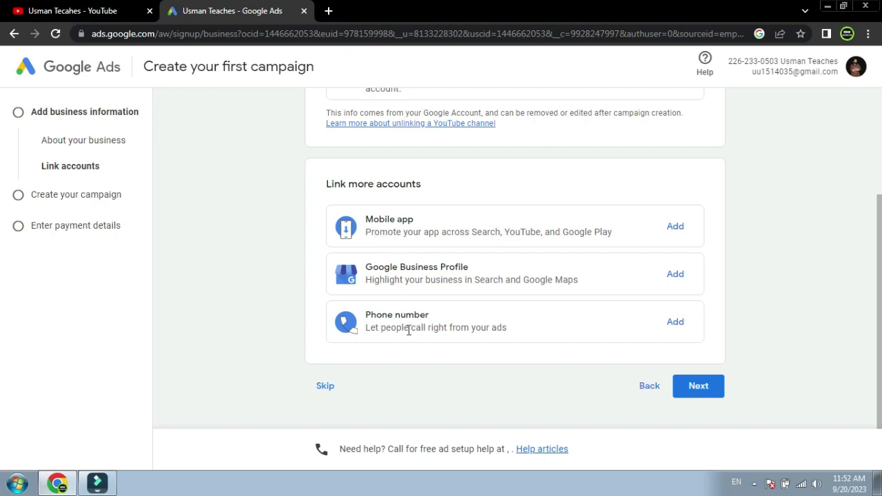
left_click(698, 386)
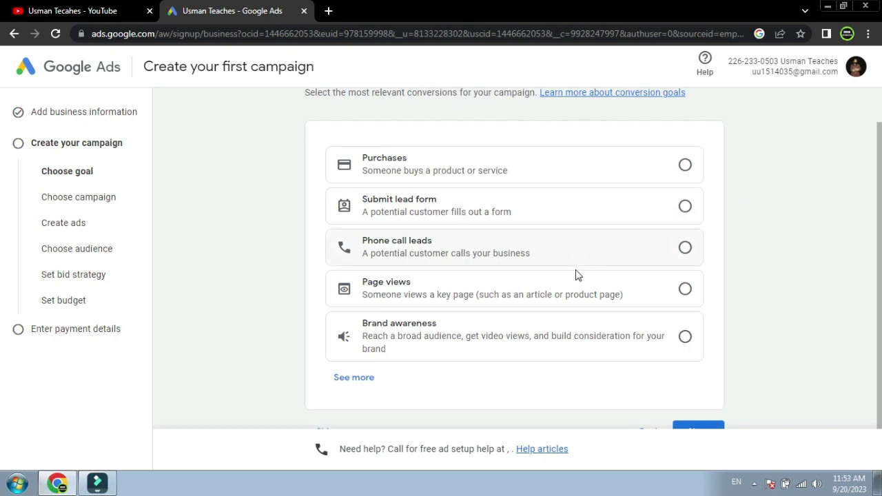
- Choose Page views as the campaign's conversion goal without adding a URL, and continue to the campaign types
left_click(685, 289)
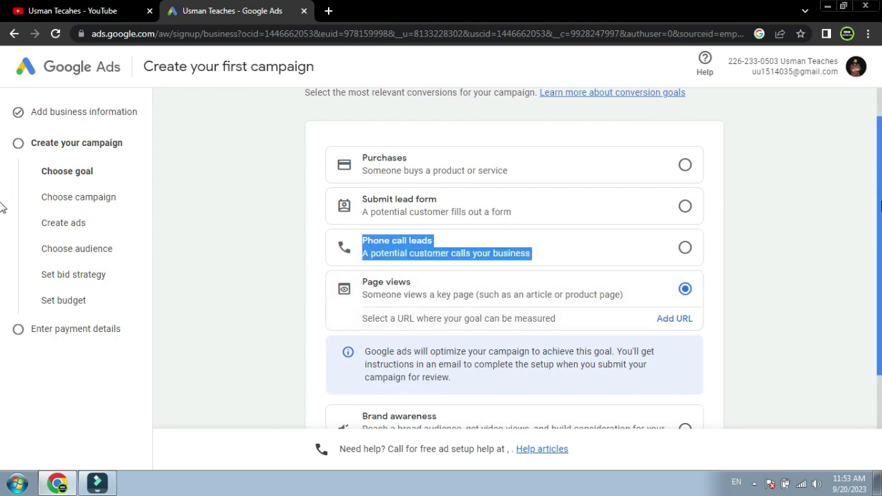
left_click_drag(878, 218, 881, 255)
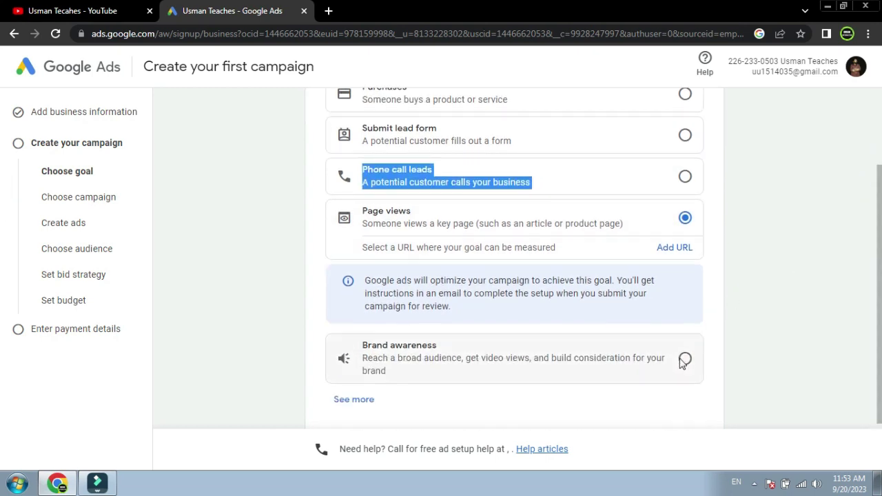
scroll(880, 295, "down", 1)
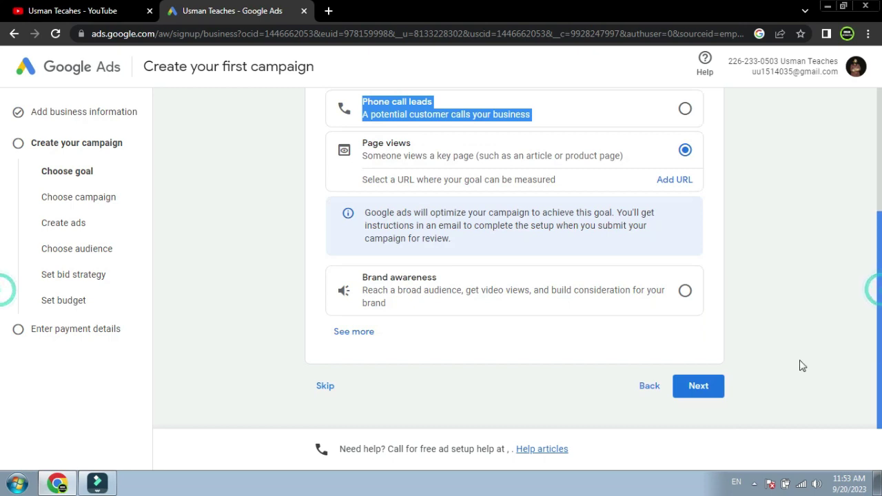
left_click(698, 387)
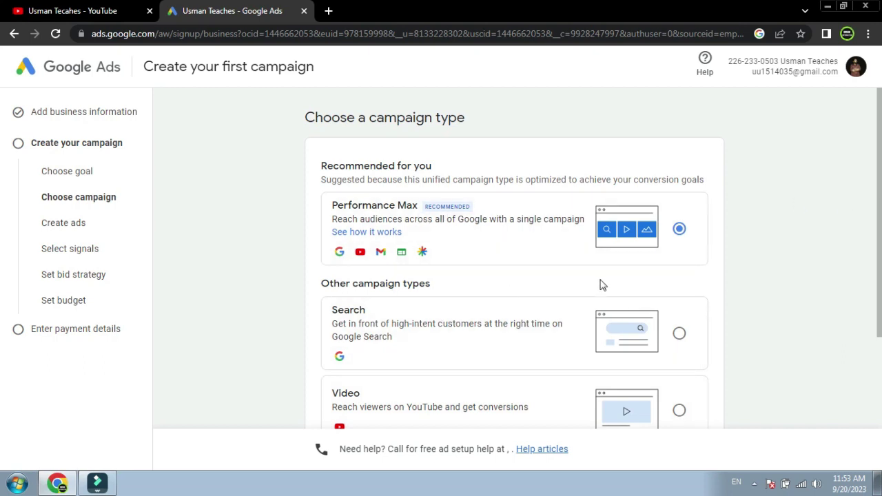
- Choose Video as the campaign type and continue to the campaign's general settings
scroll(2, 165, "down", 2)
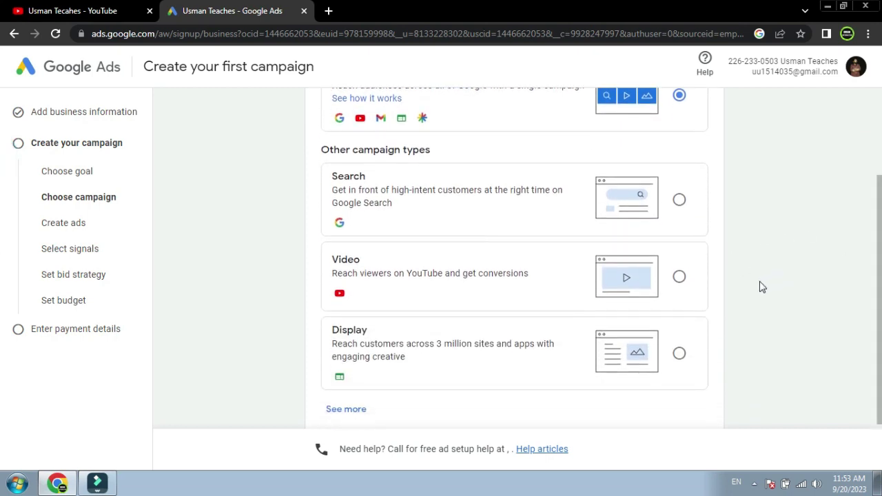
left_click(680, 278)
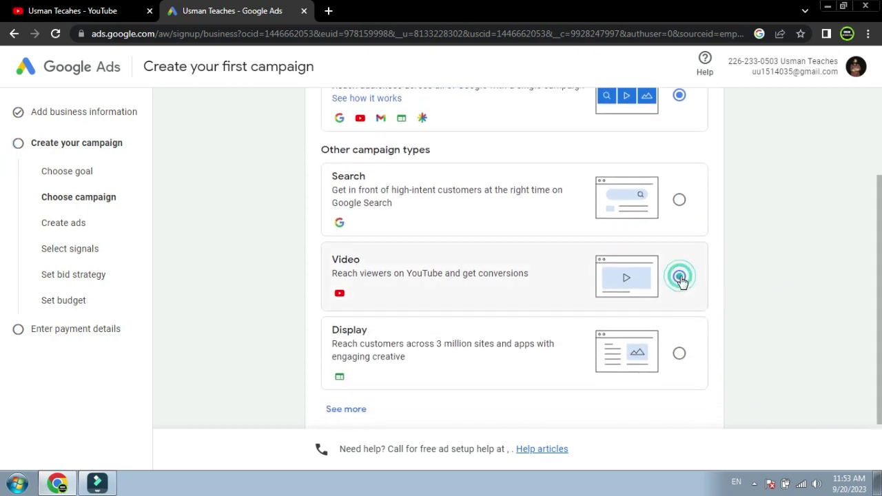
scroll(881, 207, "down", 2)
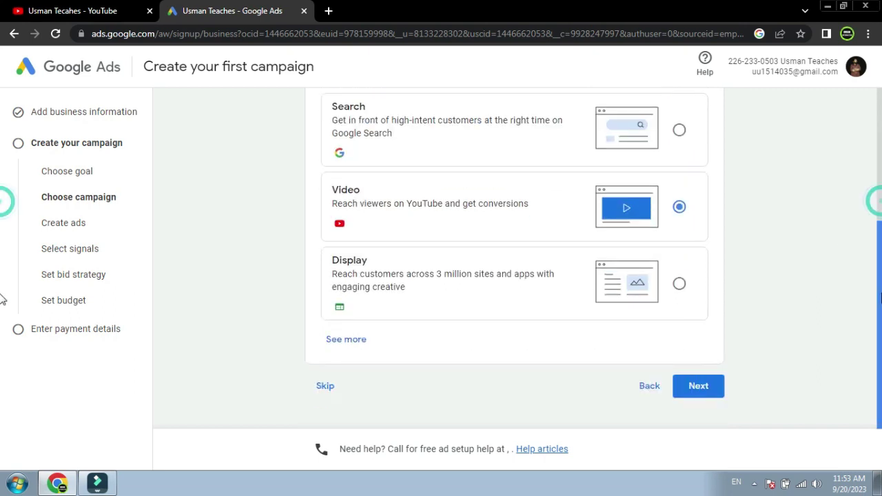
left_click(699, 388)
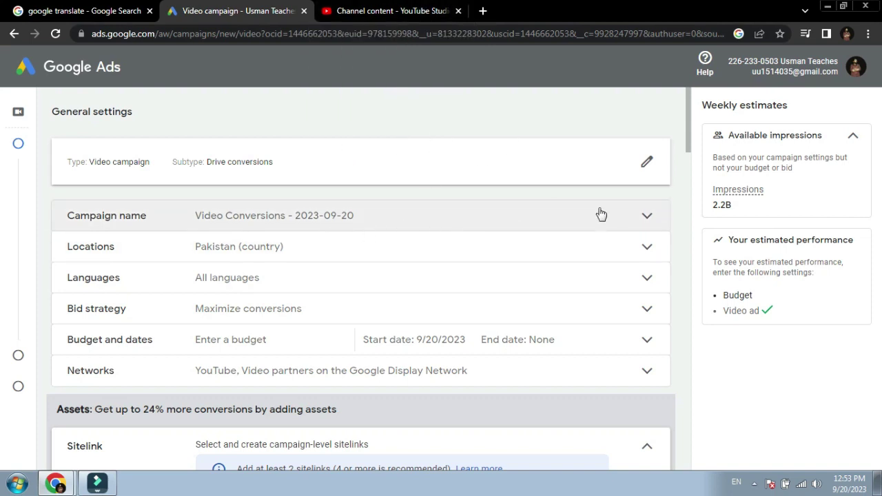
- Replace the default campaign name with a shortened form of the business name and collapse the campaign name section
left_click(648, 216)
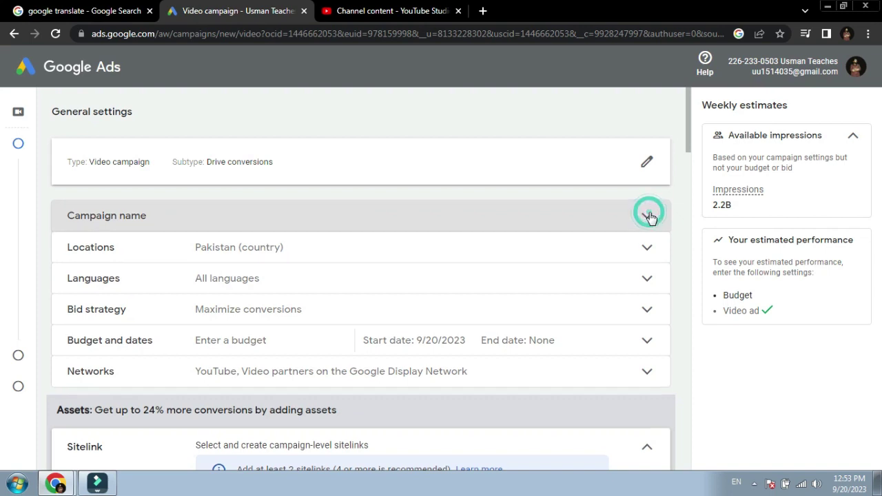
left_click(306, 258)
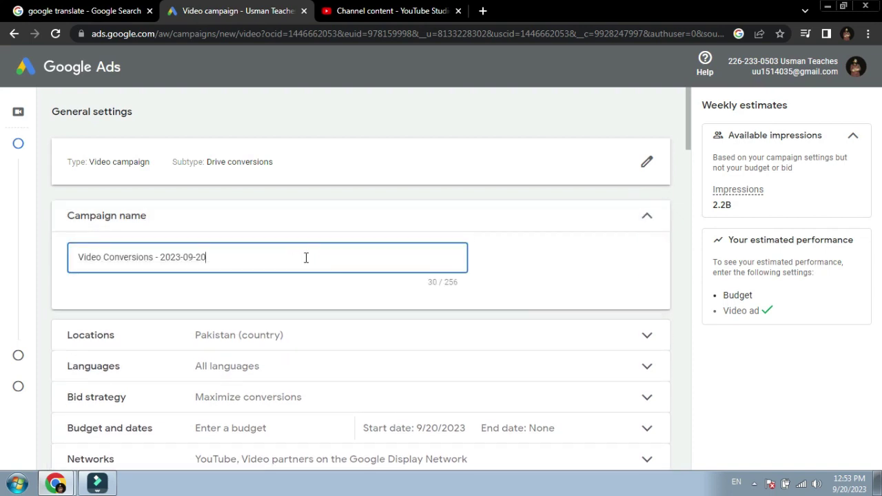
triple_click(306, 257)
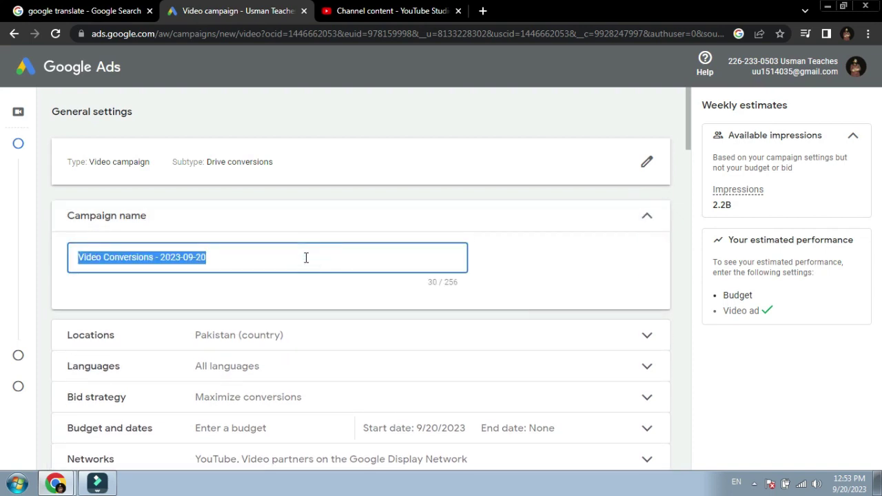
type("man")
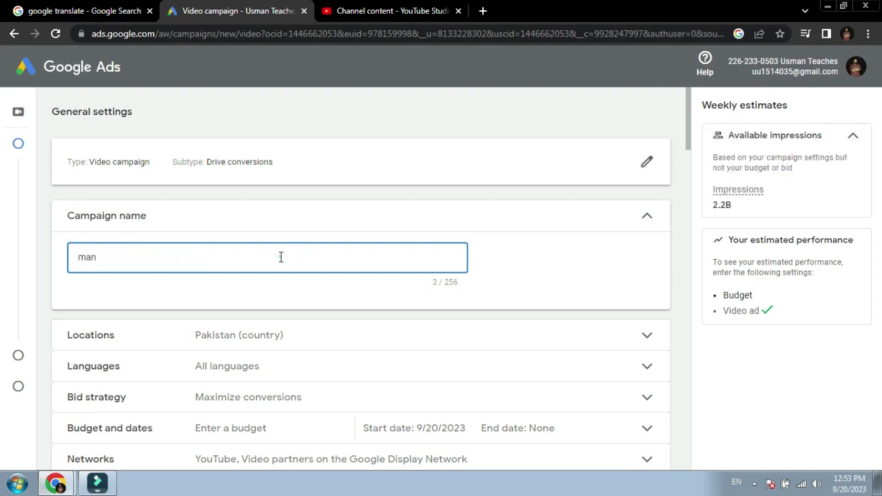
triple_click(280, 257)
type("Usm")
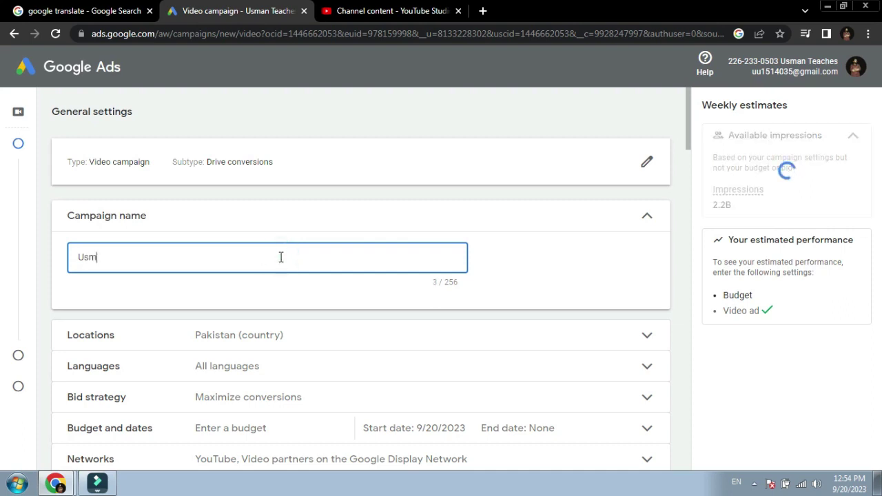
type("an T")
left_click(280, 257)
type("each")
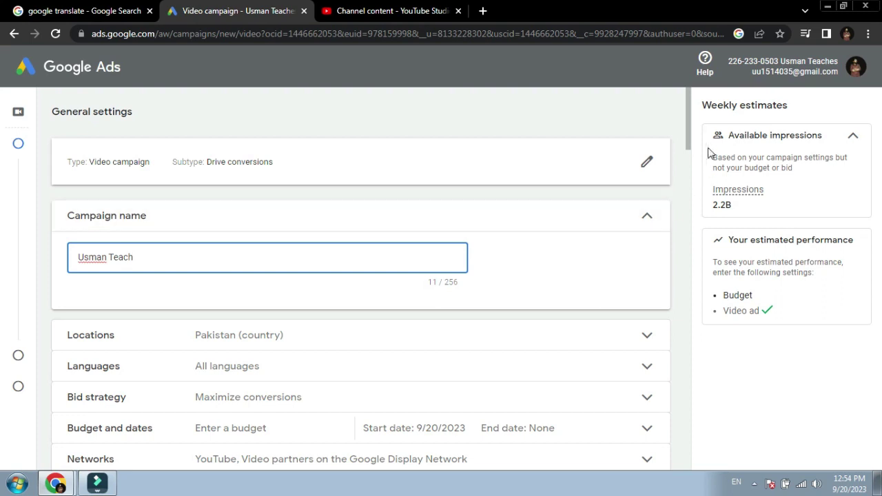
left_click_drag(689, 128, 663, 140)
left_click(648, 140)
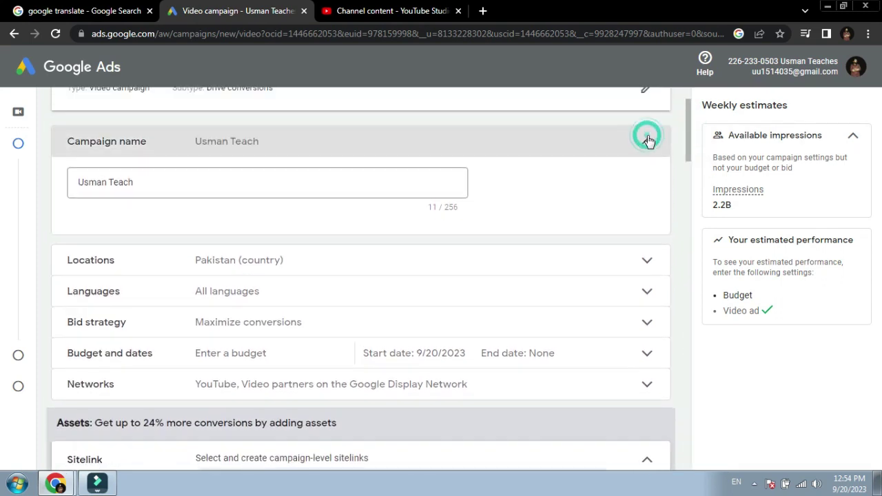
- Switch the campaign's location targeting to a custom location and add Pakistan as a targeted country
left_click(640, 171)
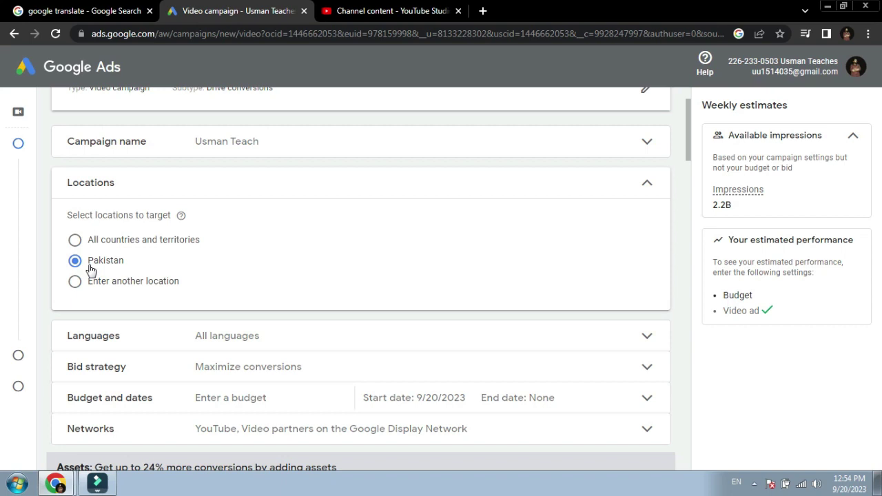
left_click(75, 282)
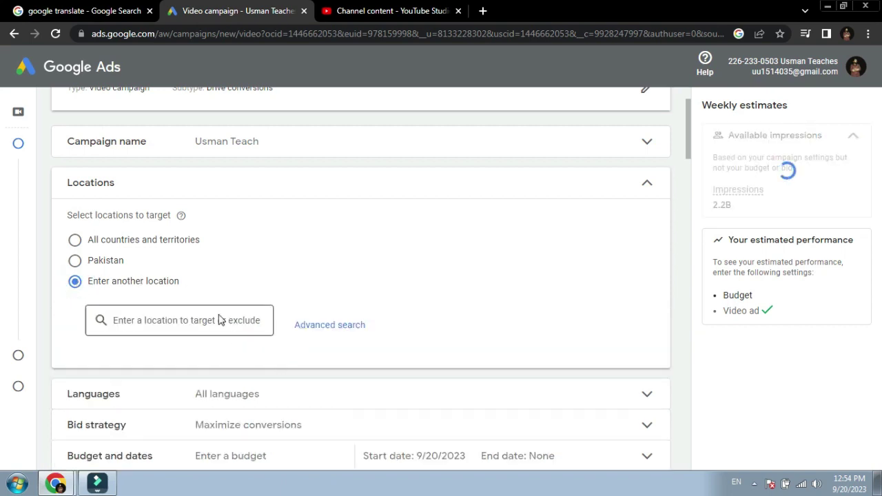
left_click(217, 316)
left_click(190, 323)
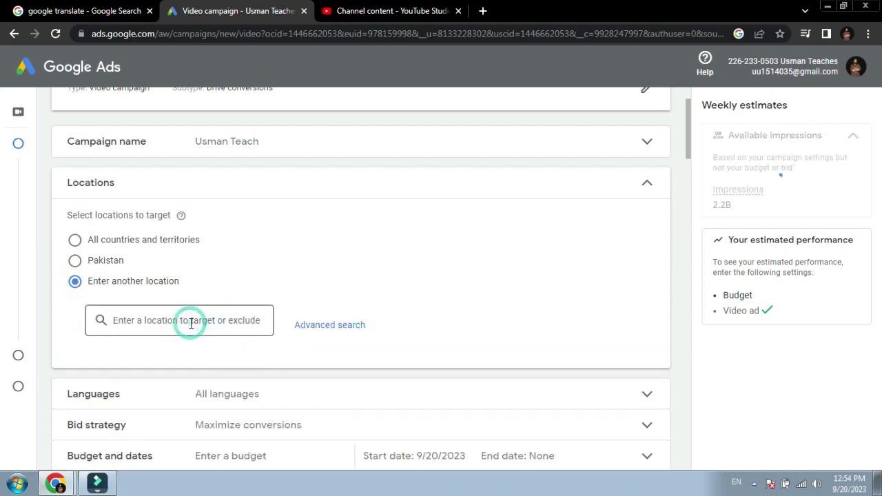
type("paki")
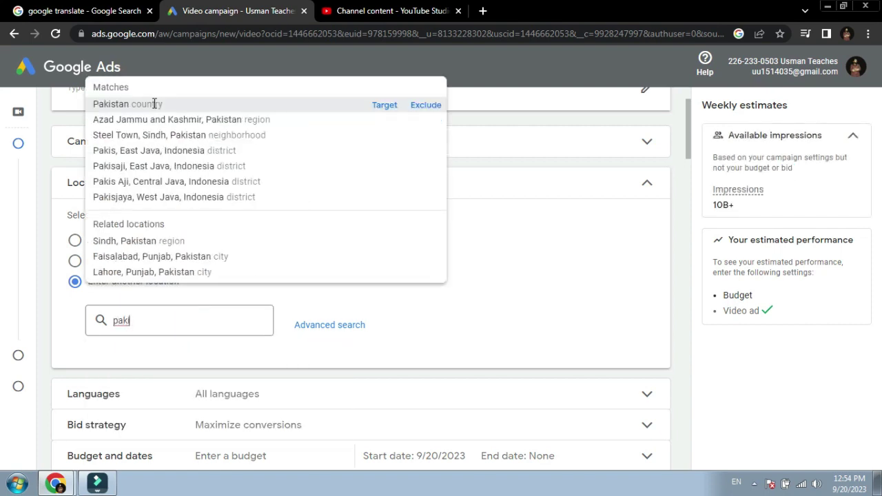
left_click(155, 103)
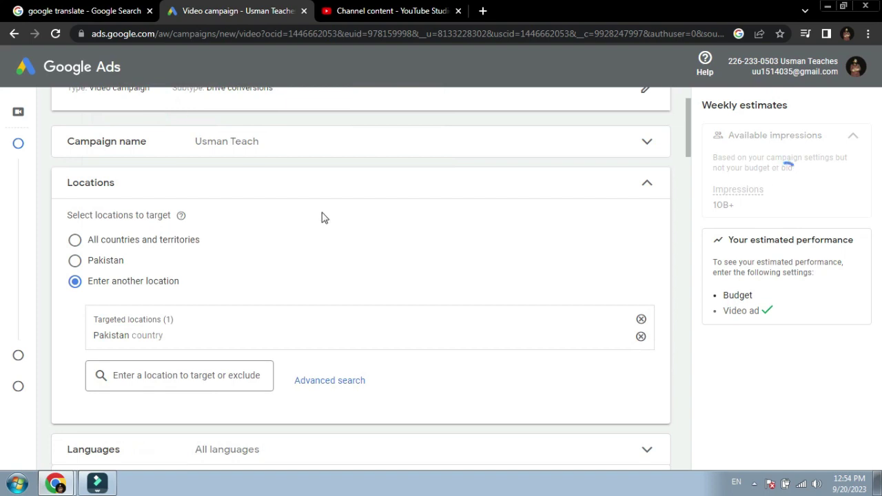
- Add India as a targeted country in the campaign's locations
left_click(182, 374)
type("hi")
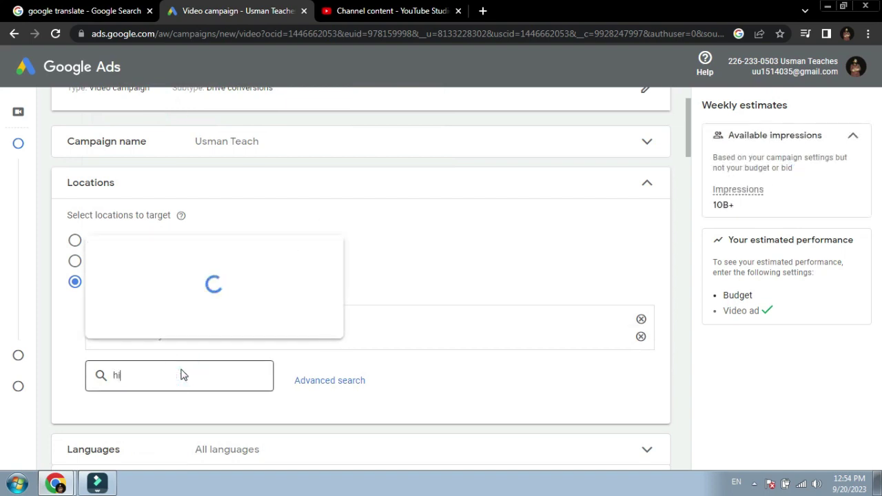
key("BackSpace")
key("BackSpace")
type("in")
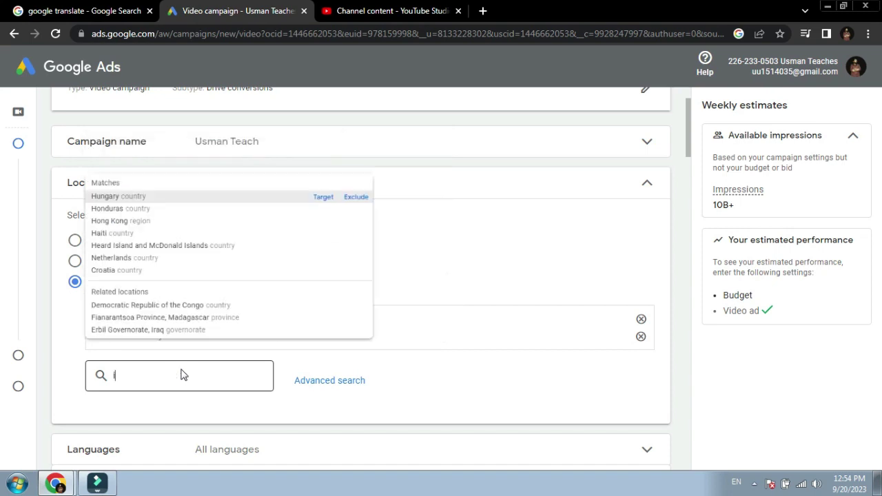
type("di")
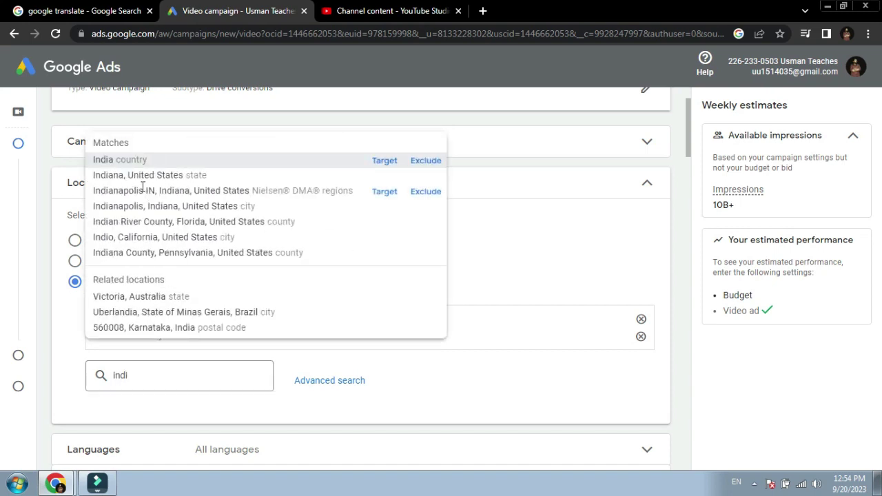
left_click(141, 159)
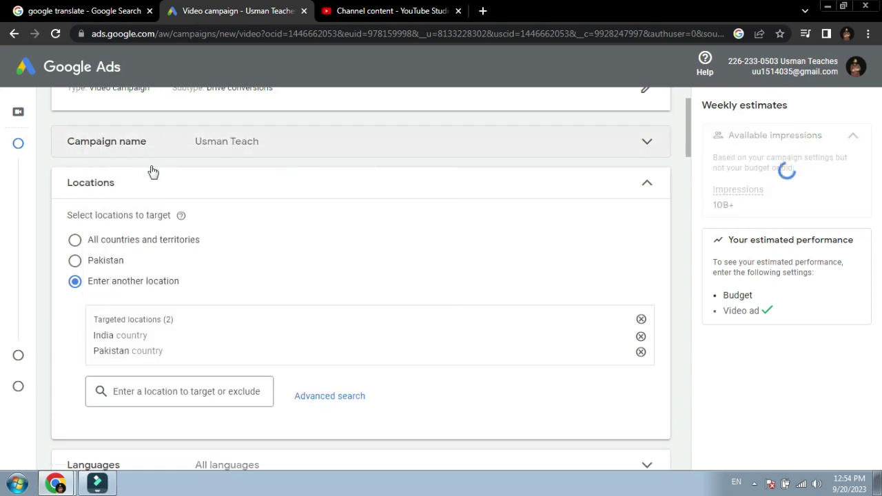
- Add Bangladesh as a targeted country and collapse the locations section
left_click(180, 390)
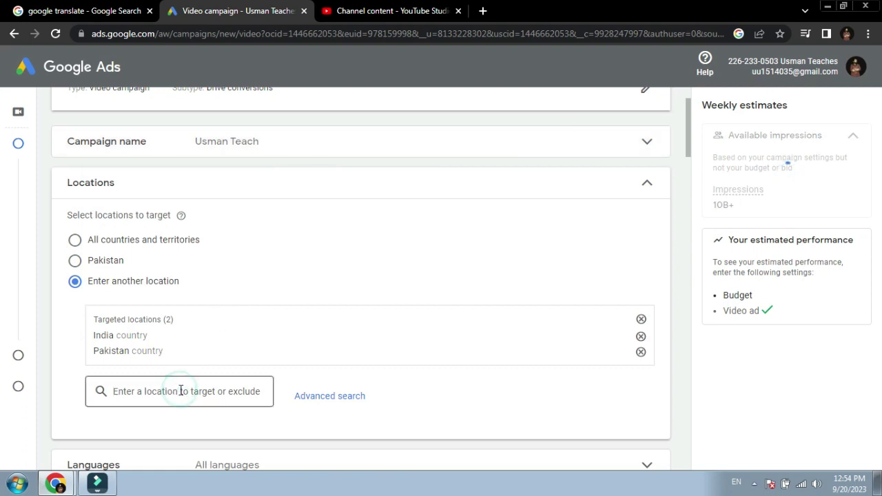
type("bang")
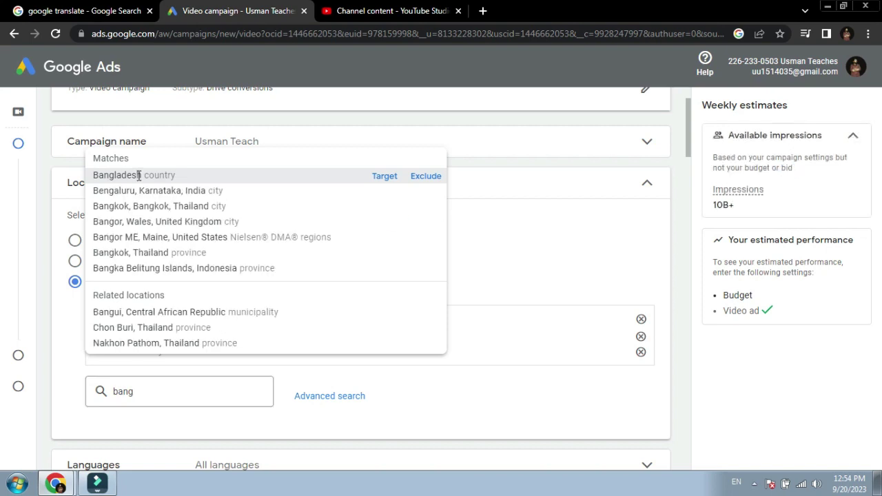
left_click(134, 175)
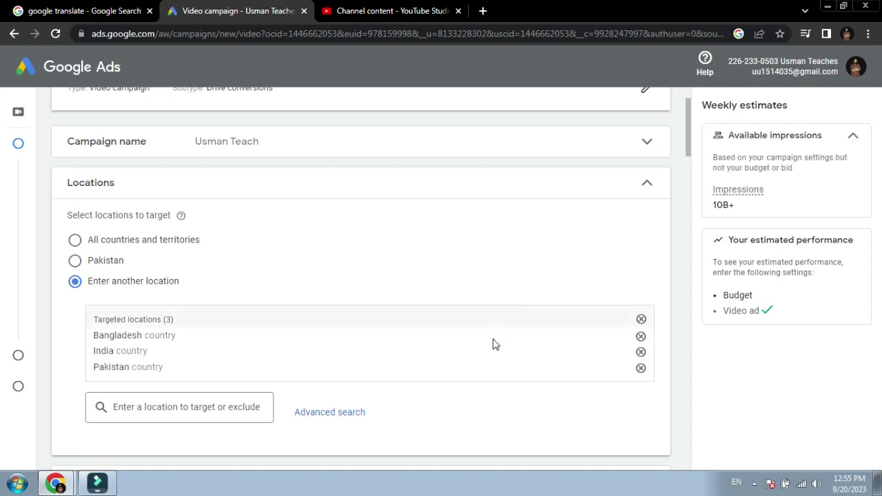
left_click(646, 184)
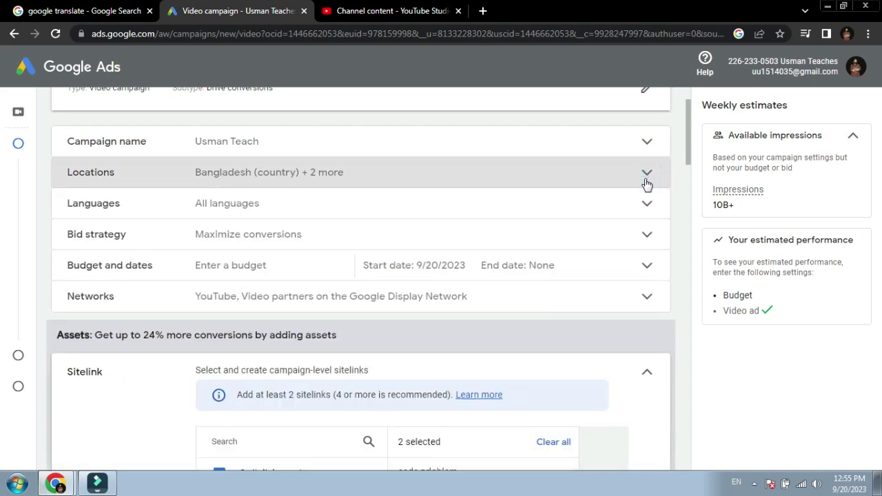
- Expand the campaign's language settings and select Urdu as a customer language
left_click(621, 201)
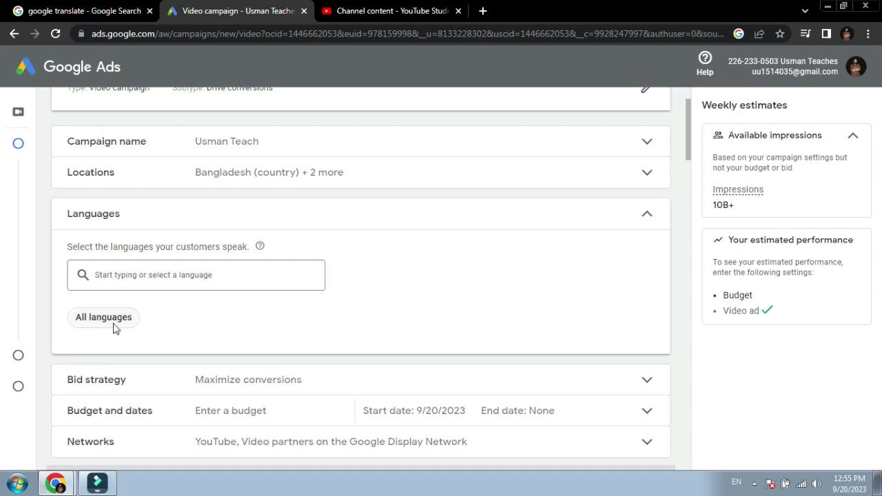
left_click(142, 276)
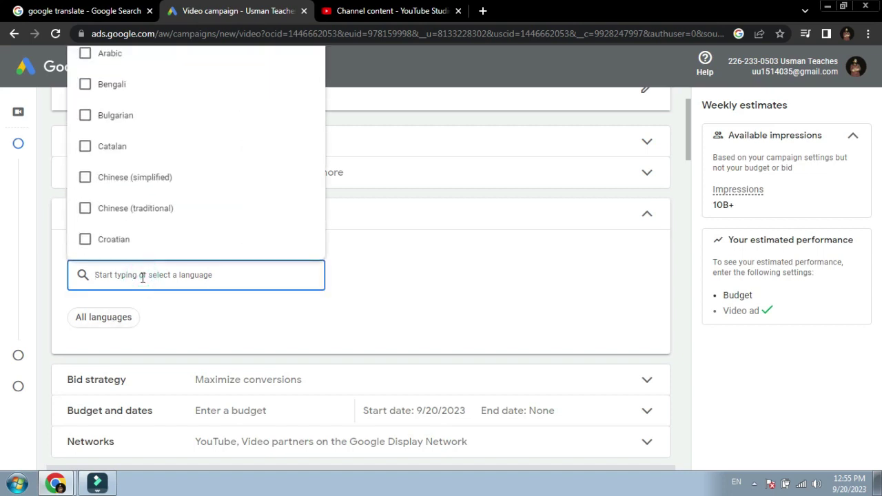
type("ur")
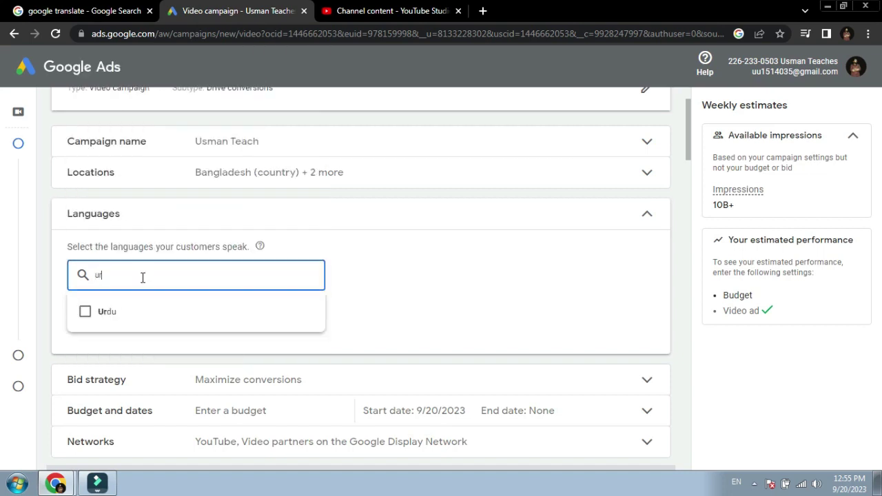
type("d")
left_click(115, 320)
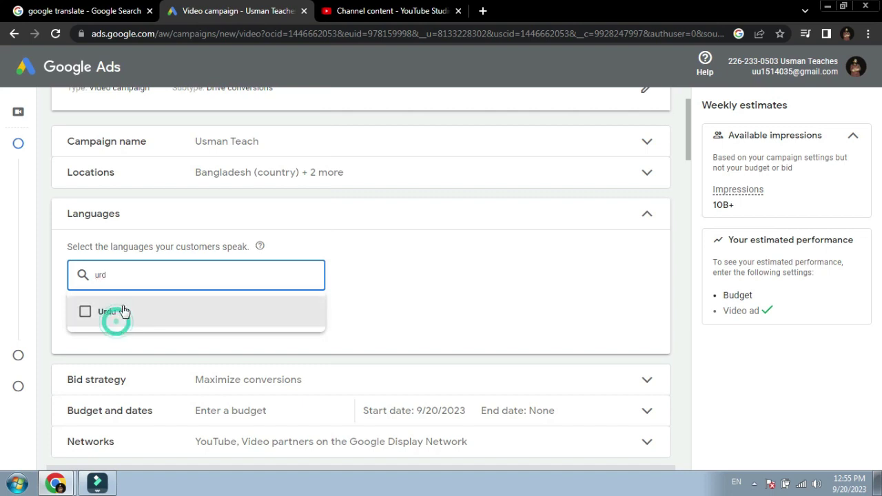
- Add Hindi as a customer language and collapse the languages section
double_click(136, 270)
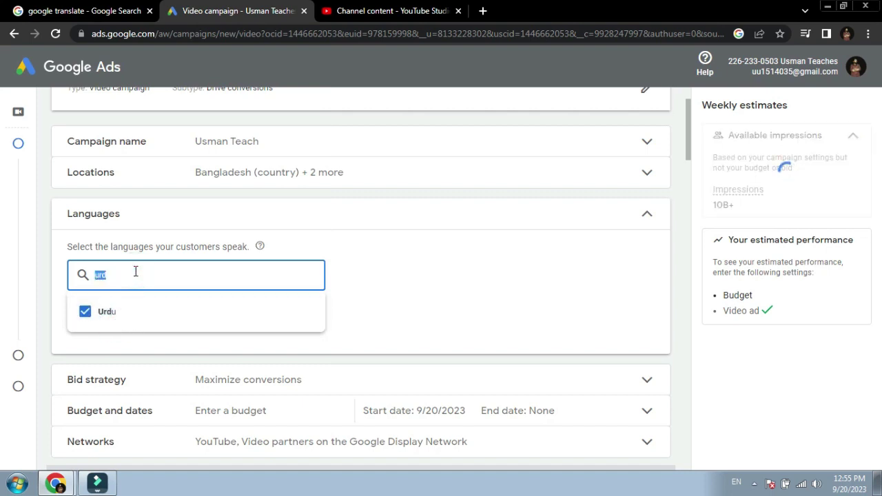
type("hind")
left_click(135, 271)
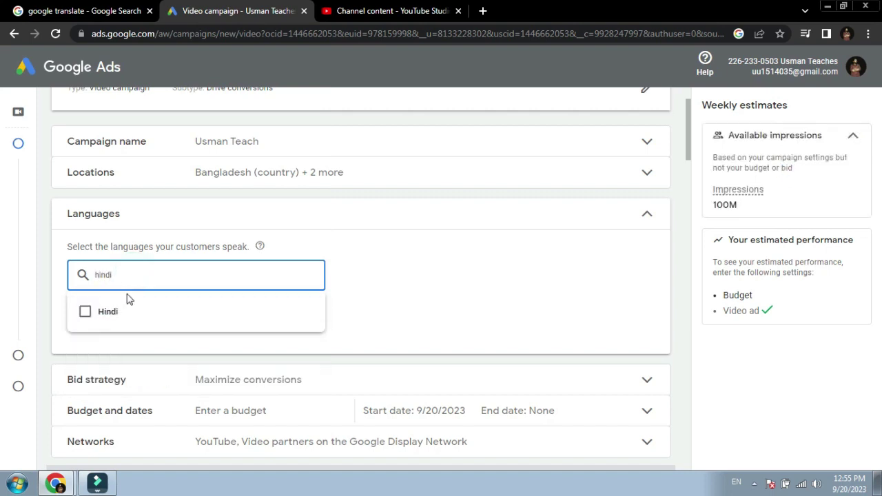
type("i")
left_click(119, 320)
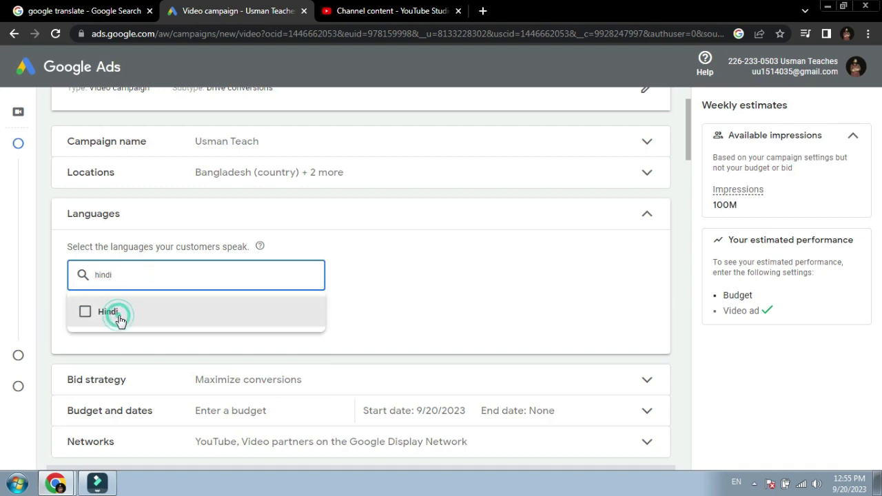
left_click(512, 266)
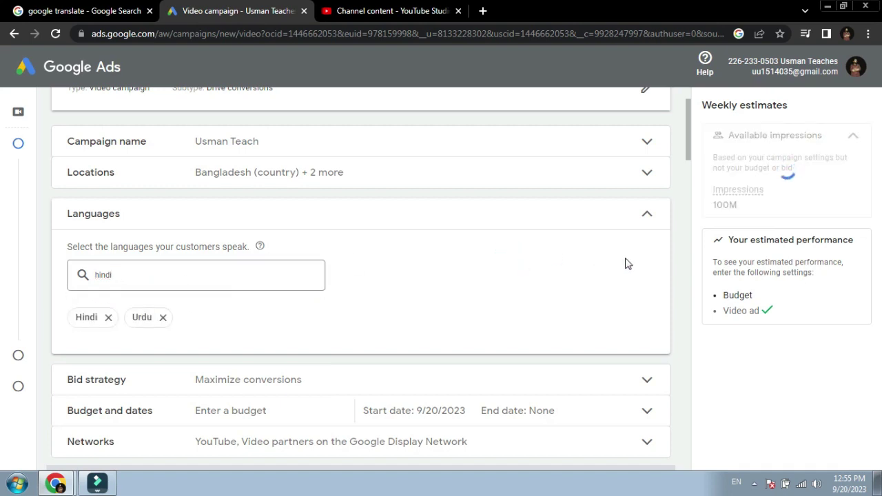
left_click(645, 217)
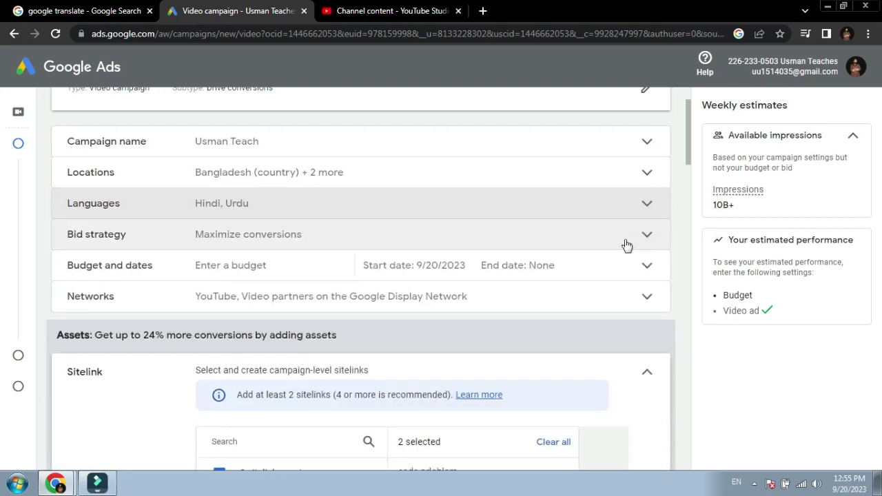
- Choose Maximize conversions as the bid strategy, check the unavailable strategies' explanations, and collapse the section
left_click(636, 241)
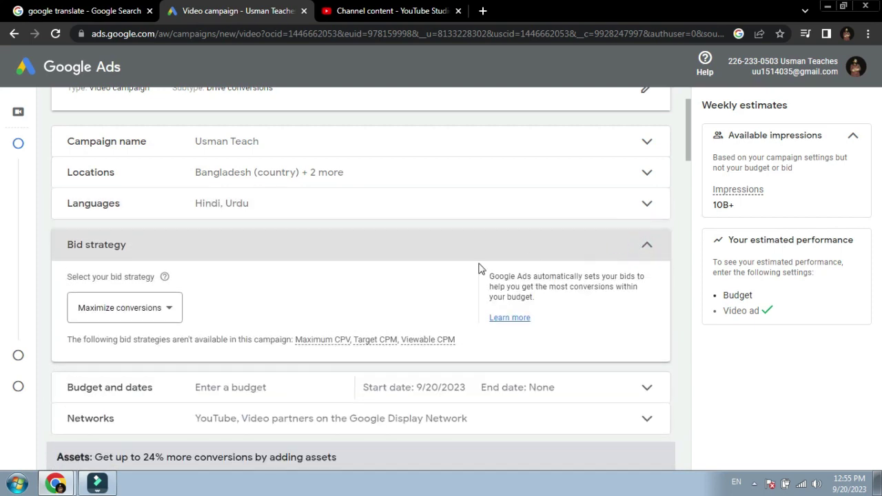
left_click(169, 306)
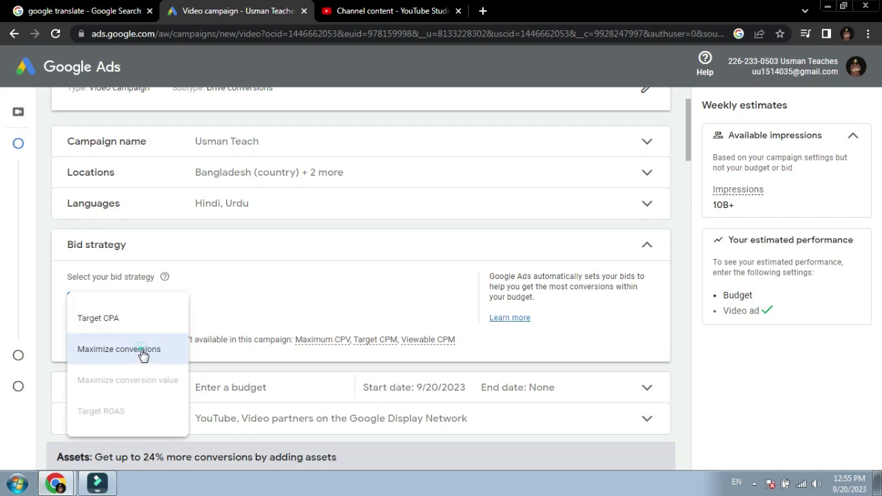
left_click(141, 349)
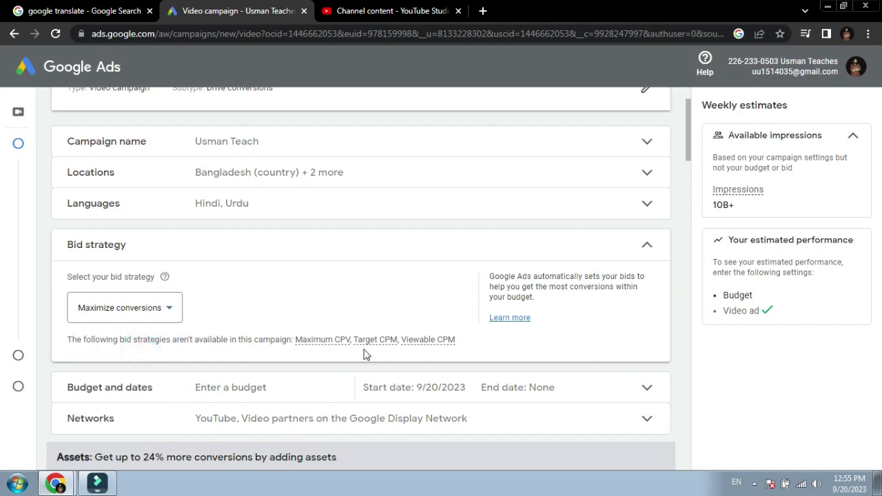
mouse_move(386, 339)
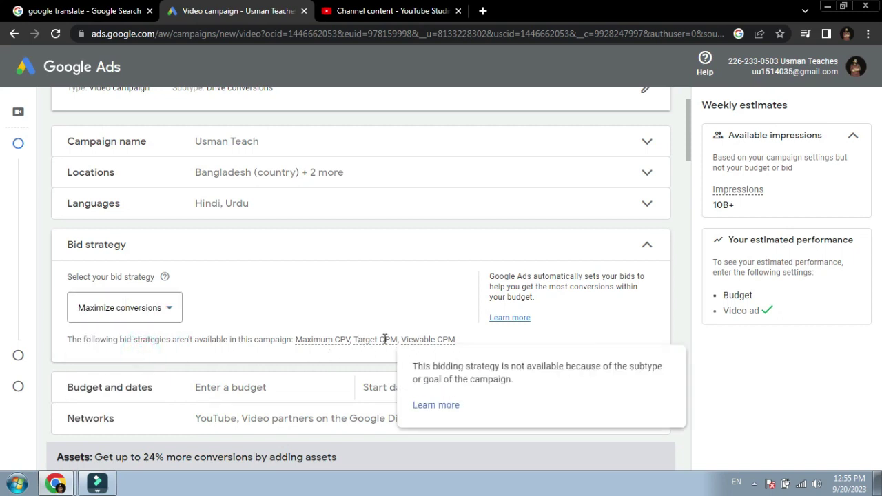
mouse_move(440, 335)
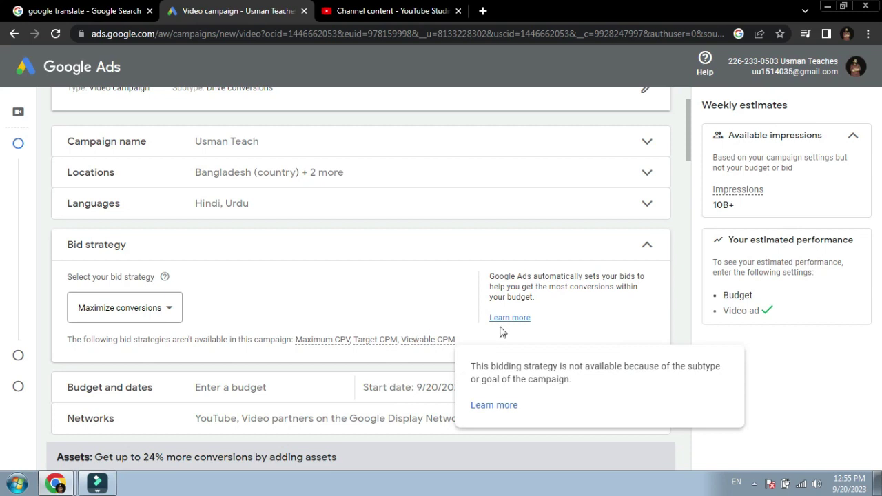
left_click(648, 243)
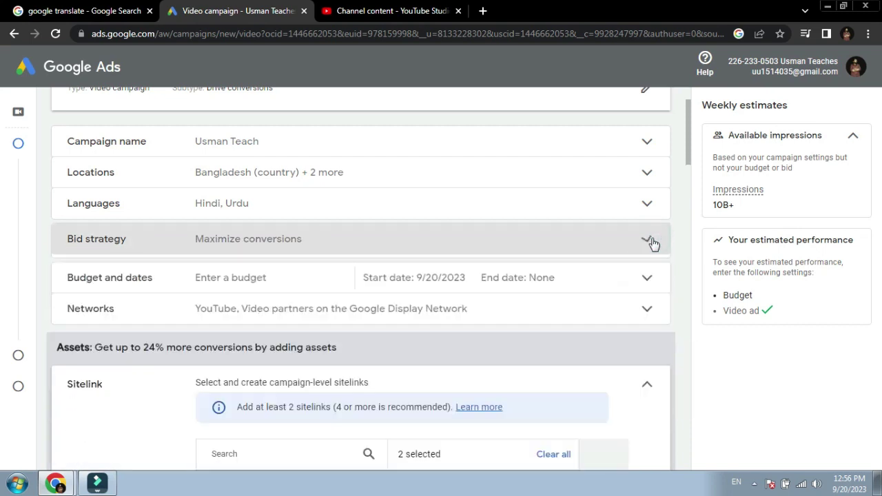
- Expand the budget and dates settings and set the daily budget to PKR 1
left_click(612, 270)
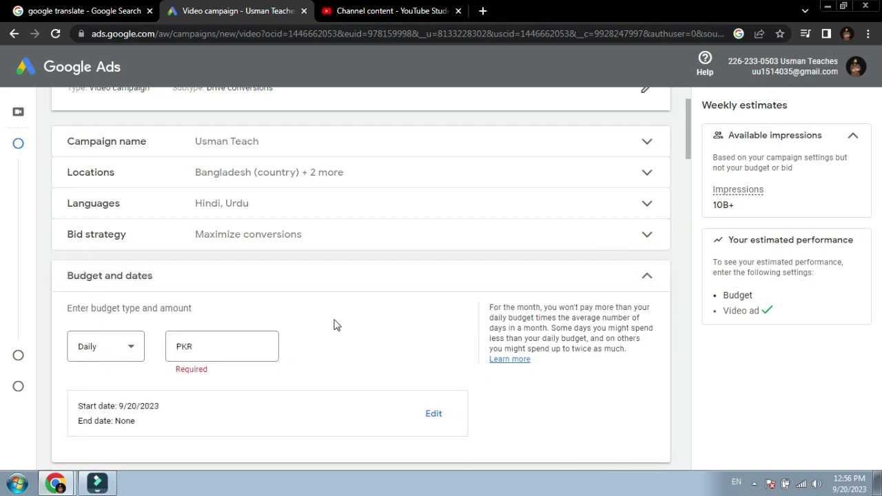
left_click(254, 344)
type("80")
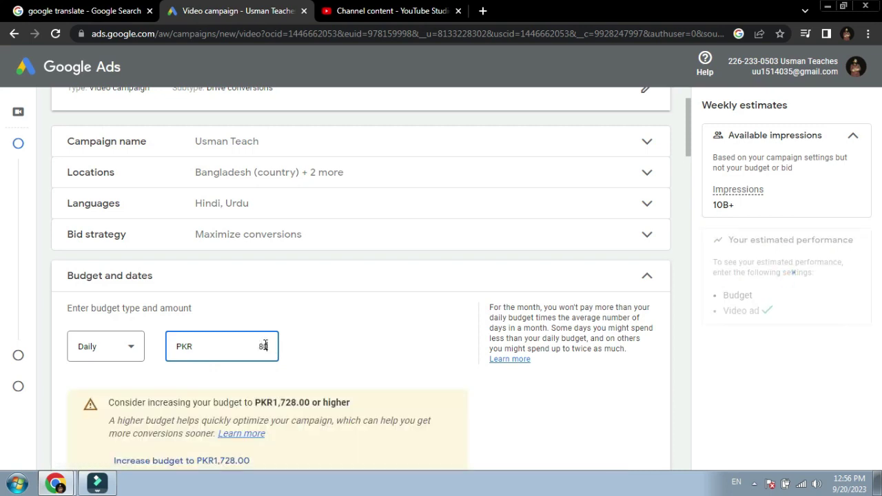
left_click(264, 345)
double_click(262, 345)
type("1")
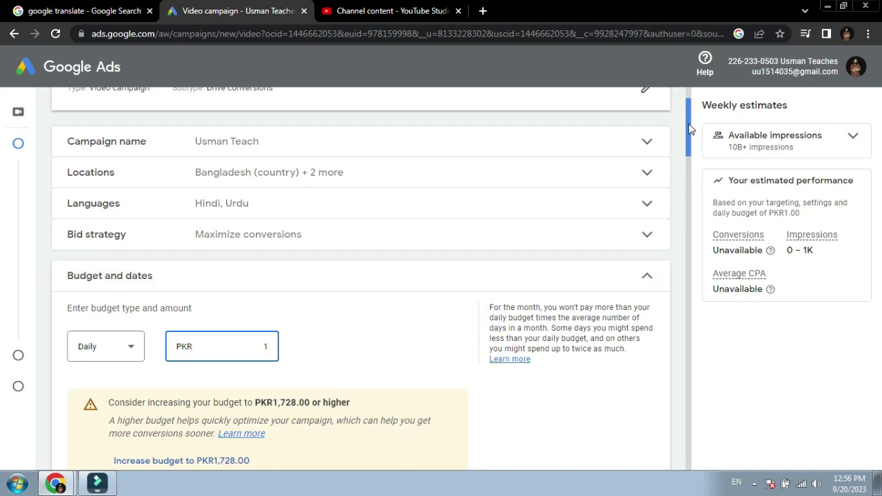
- Switch the budget type to Campaign total and back to Daily
left_click_drag(689, 129, 689, 145)
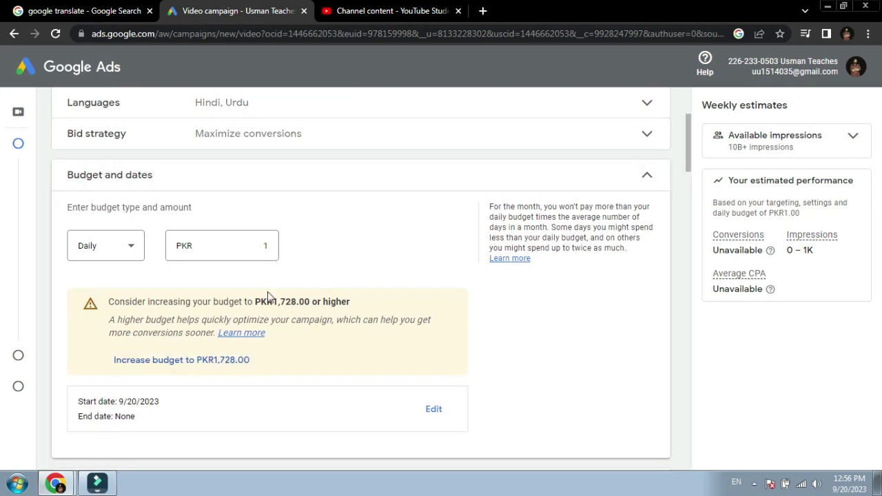
left_click(121, 248)
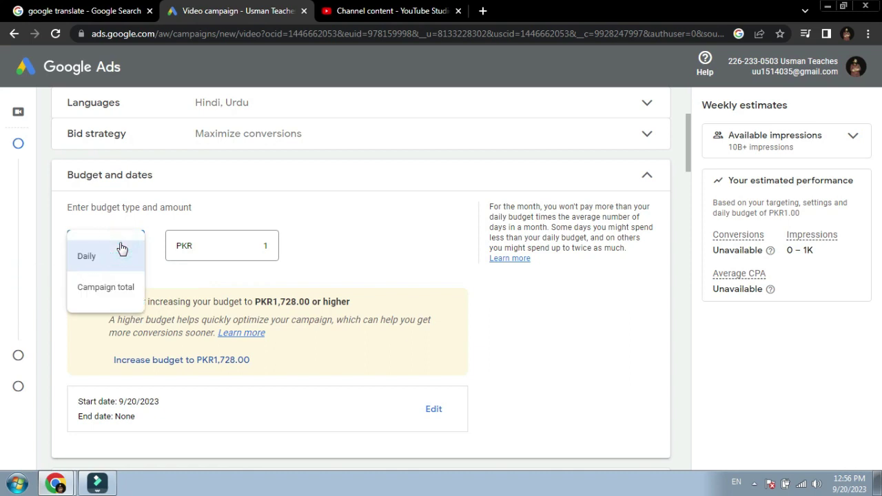
left_click(117, 293)
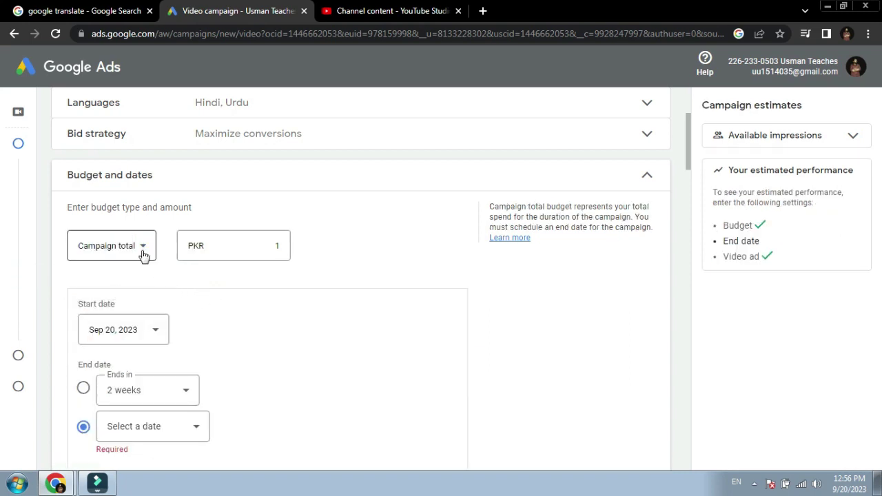
left_click(143, 249)
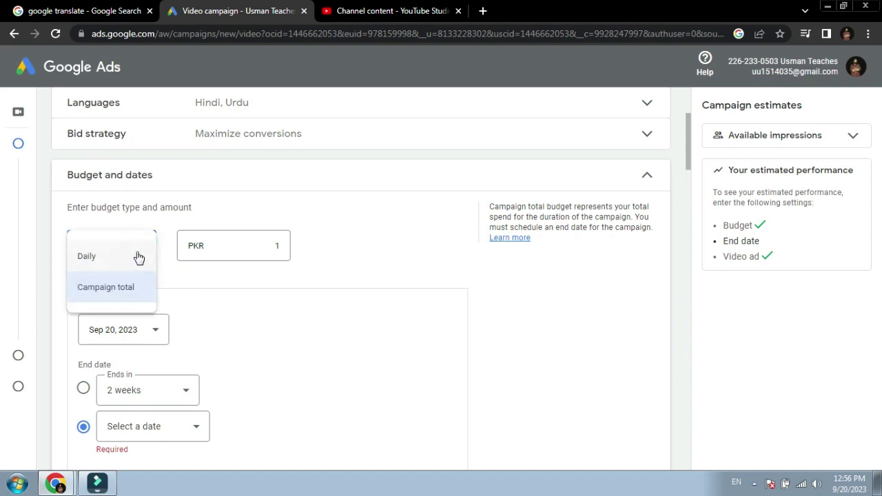
left_click(137, 253)
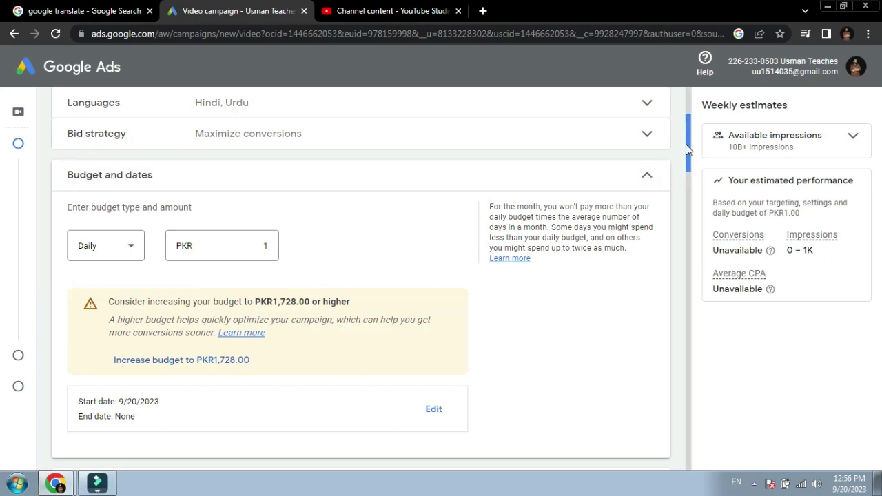
- Expand the bid strategy settings and change the strategy to Target CPA with a target of PKR 1
left_click_drag(686, 143, 691, 115)
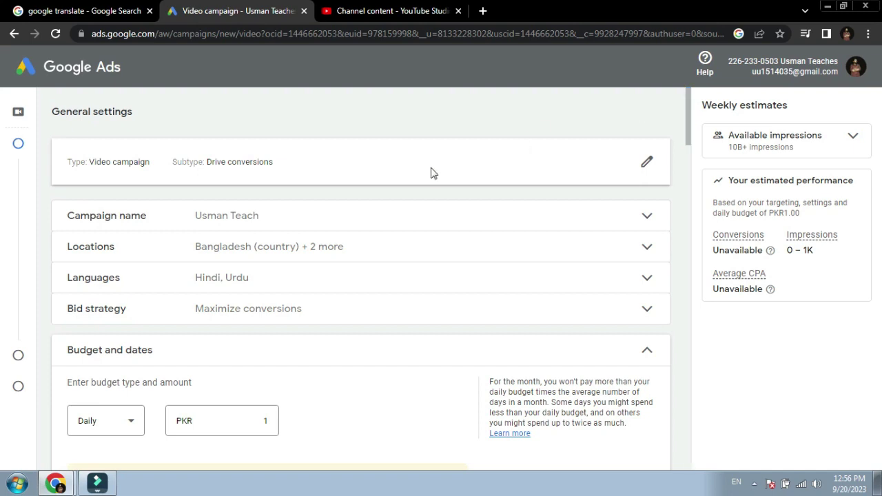
left_click(347, 316)
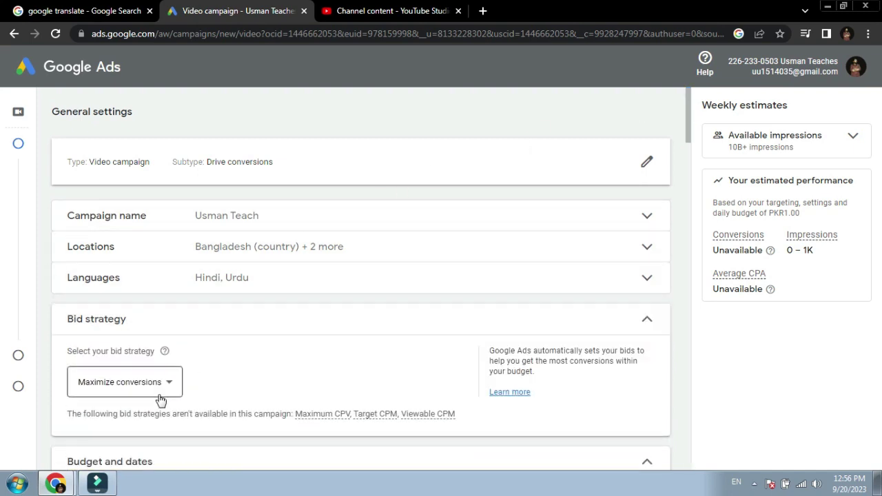
left_click(161, 387)
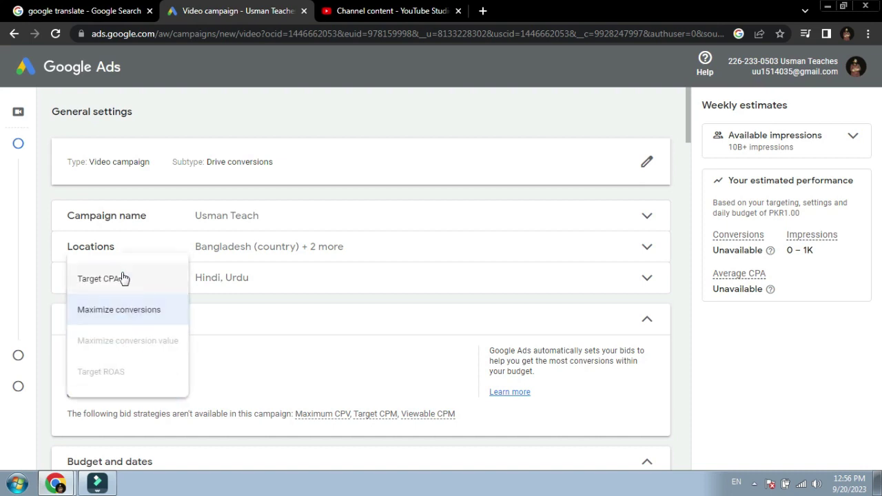
left_click(122, 277)
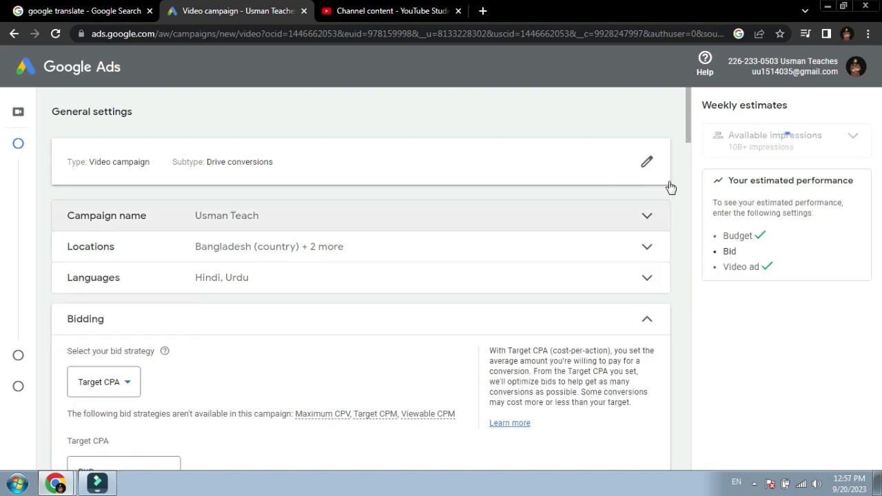
left_click_drag(686, 102, 687, 130)
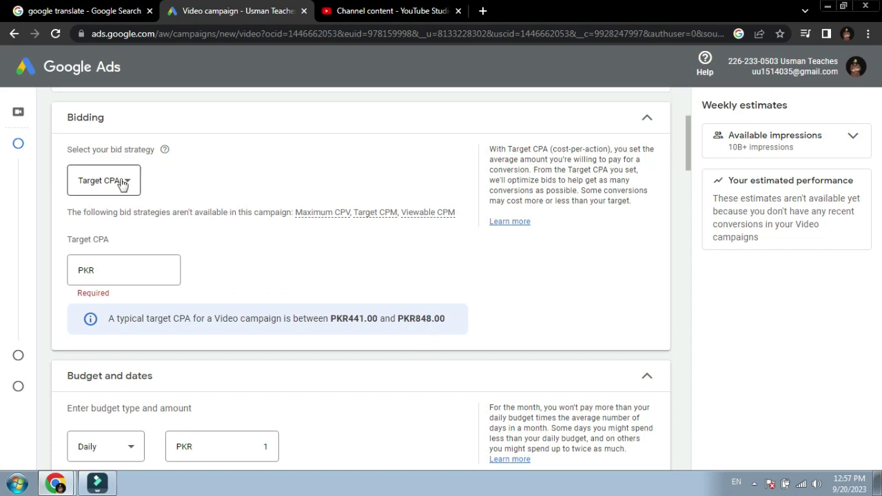
left_click(176, 270)
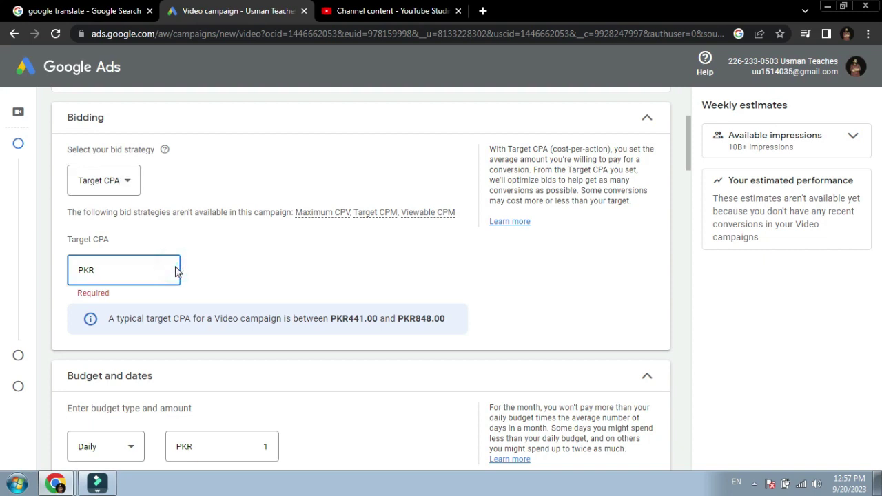
type("1")
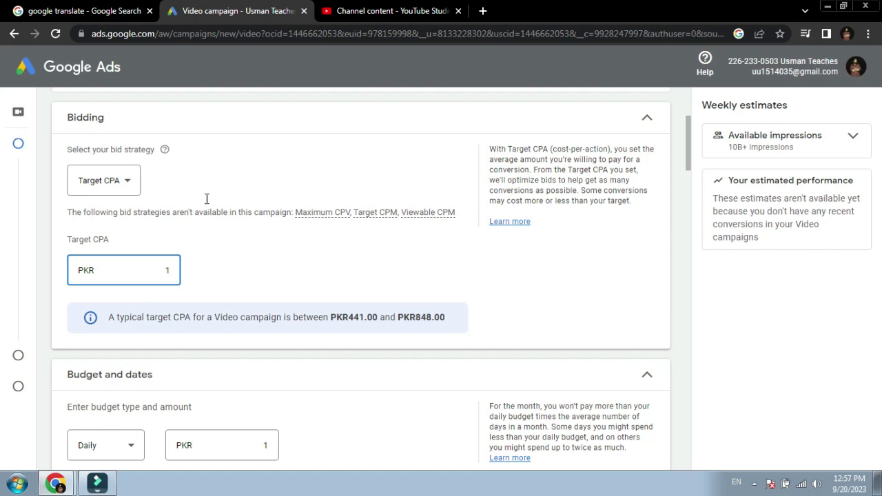
- Switch the bid strategy to Maximize conversions and back to Target CPA, re-entering PKR 1 as the target
left_click(126, 180)
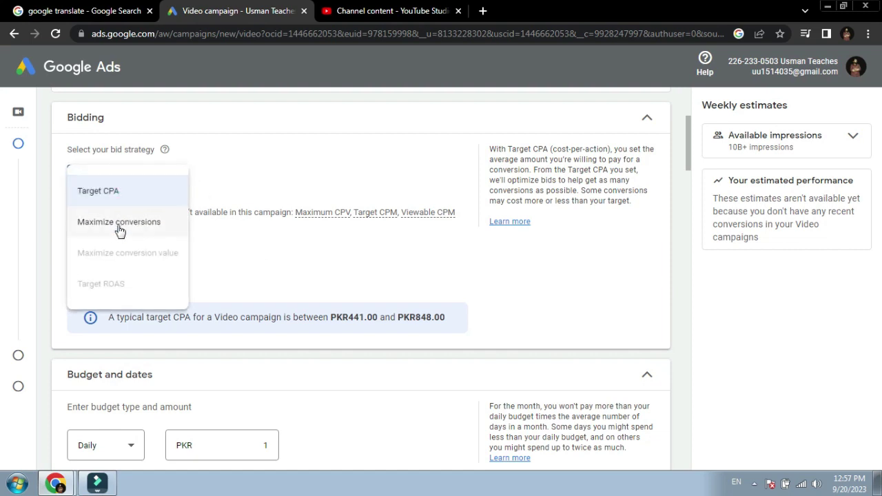
left_click(119, 228)
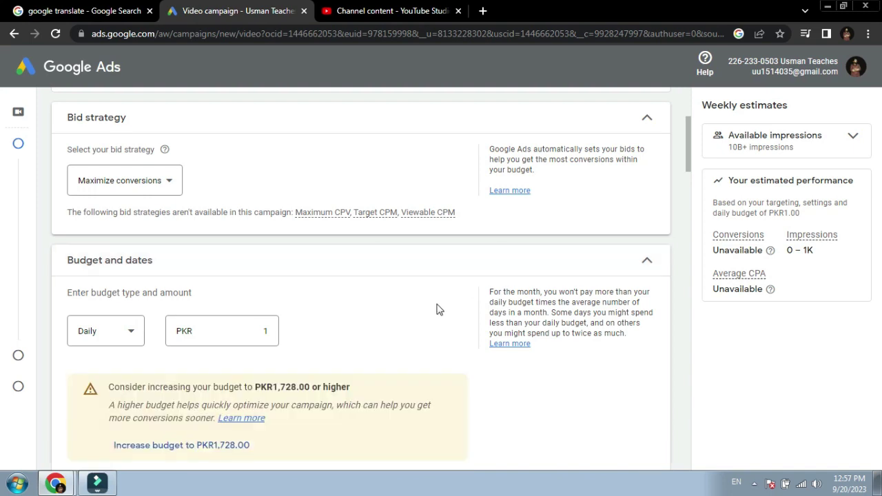
left_click(157, 188)
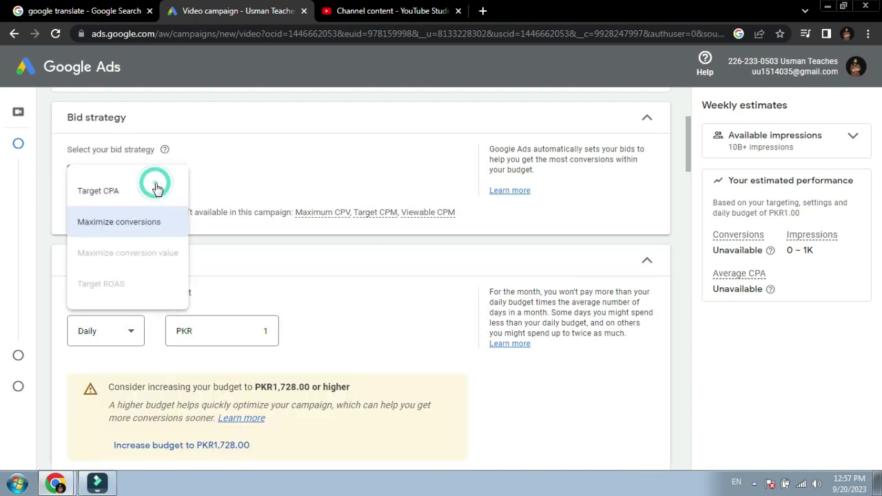
left_click(116, 202)
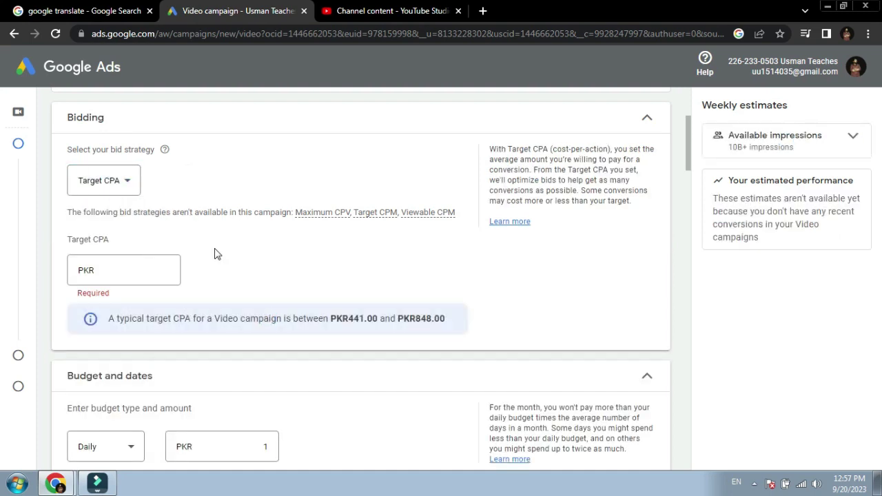
left_click(165, 269)
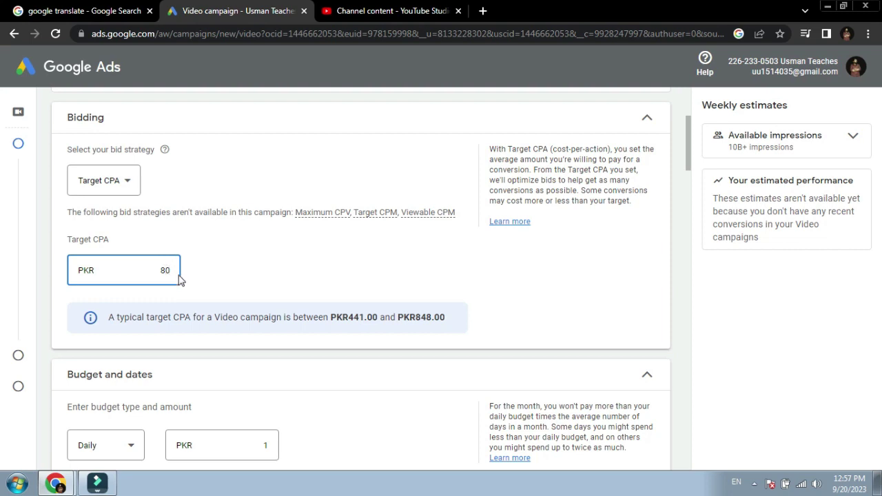
double_click(163, 270)
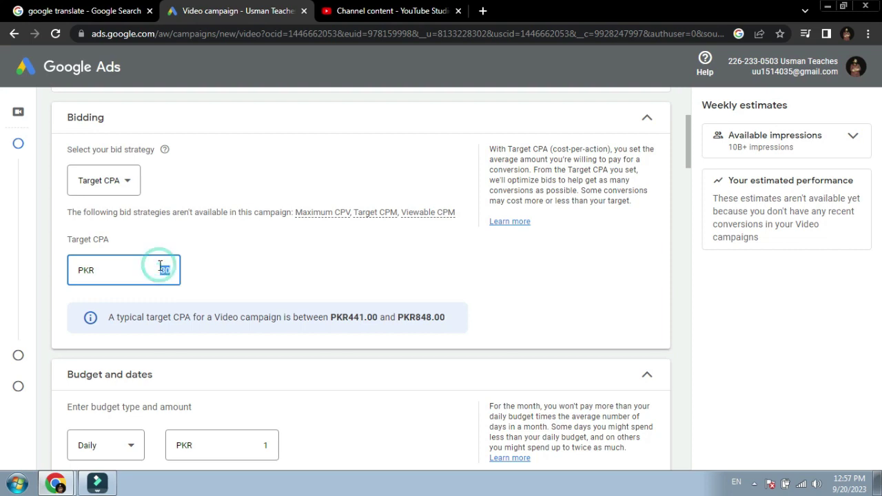
left_click(222, 281)
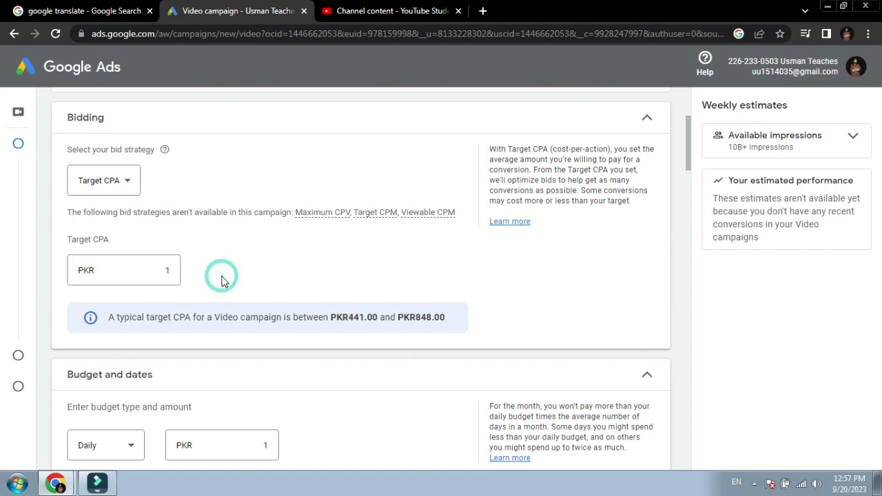
- Collapse the bidding and budget sections and check which networks the campaign's ads can appear on
left_click(646, 120)
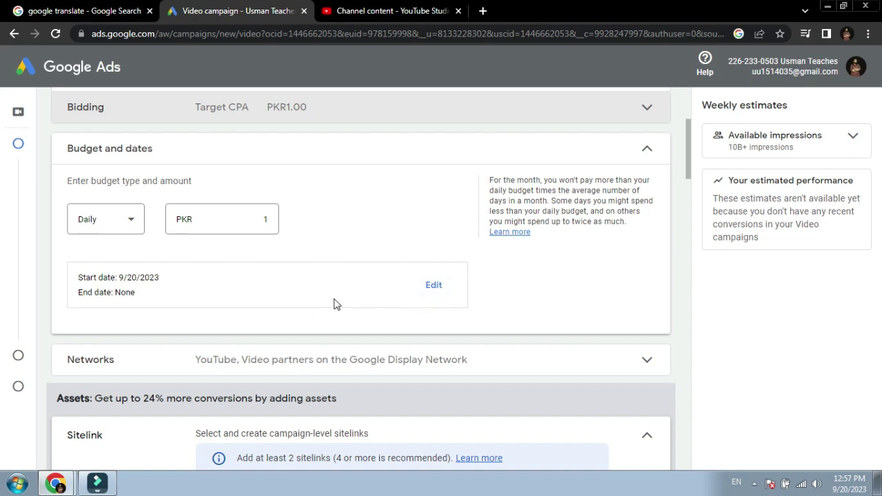
left_click(646, 149)
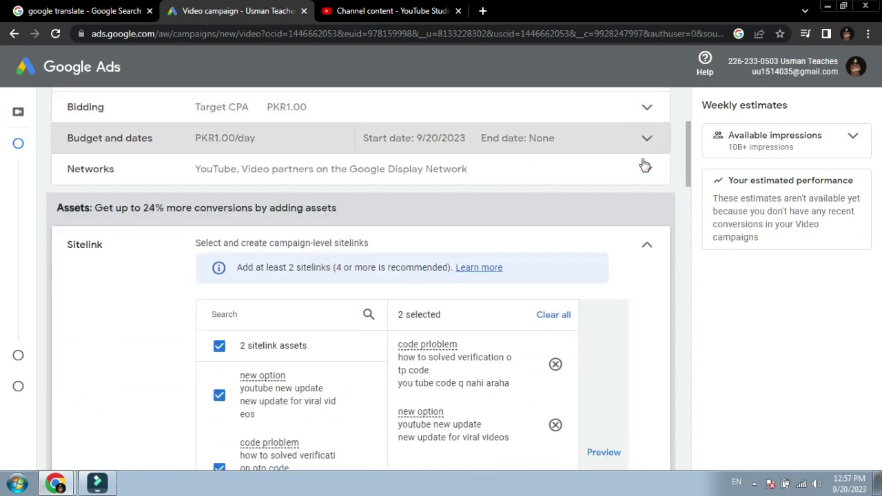
left_click(622, 182)
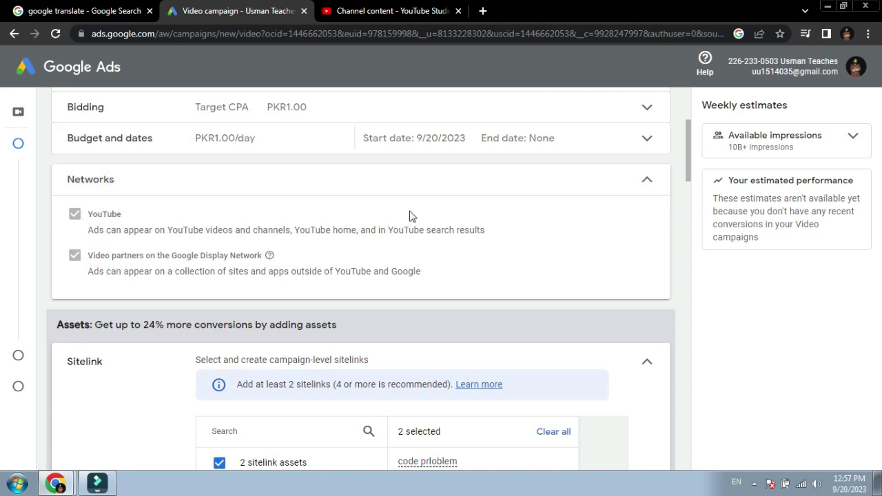
left_click(572, 177)
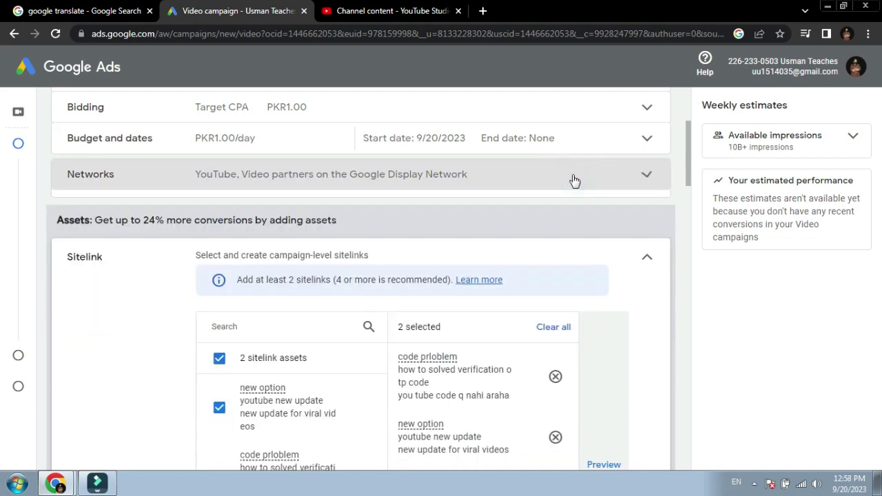
- Check the selected campaign-level sitelinks and leave the Sitelink section collapsed
left_click(647, 243)
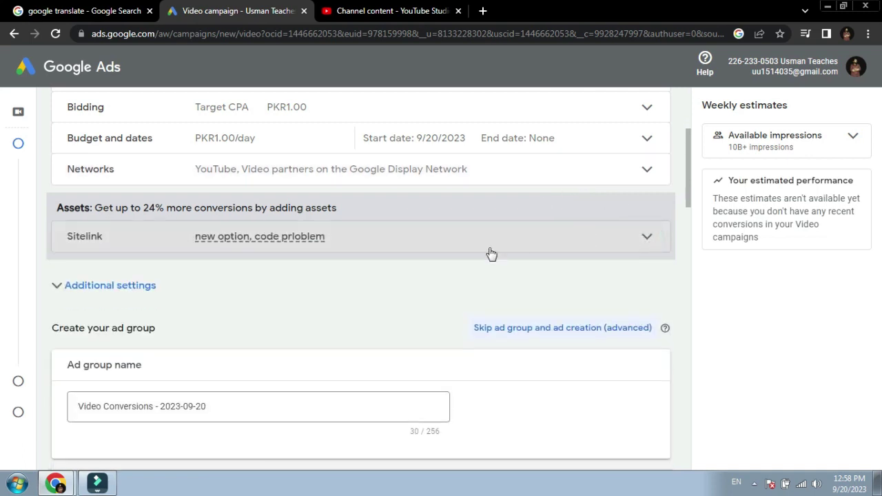
left_click(559, 235)
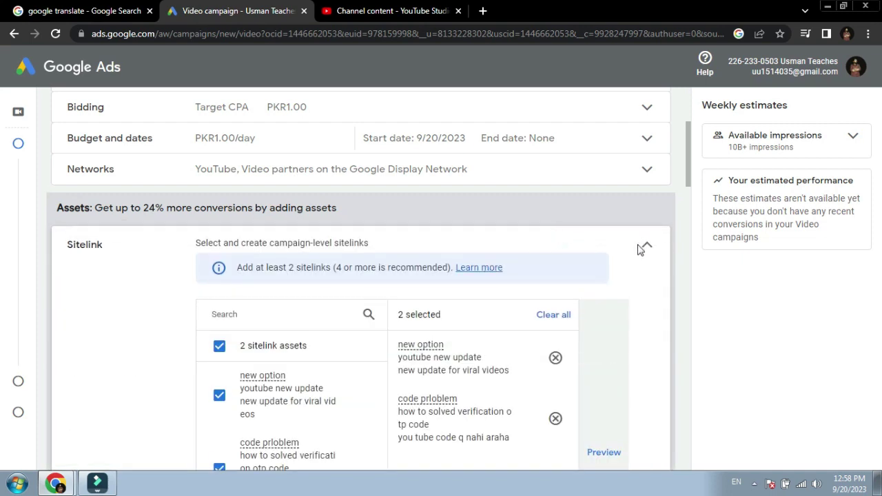
left_click(645, 246)
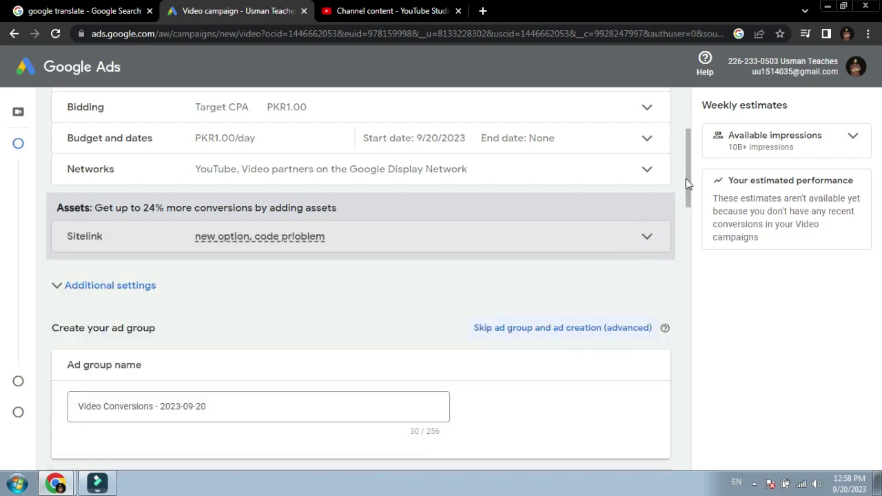
- Expand the additional settings and choose specific targeting for devices
left_click_drag(687, 167, 689, 178)
scroll(687, 176, "down", 1)
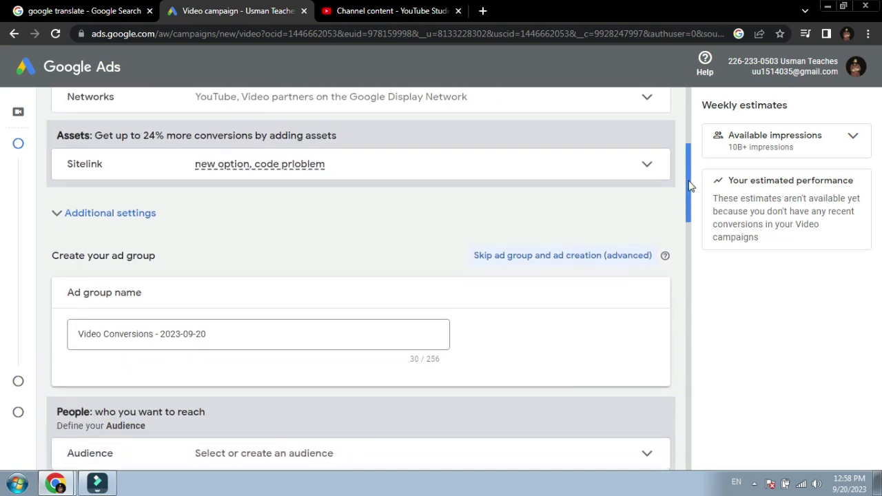
left_click(138, 212)
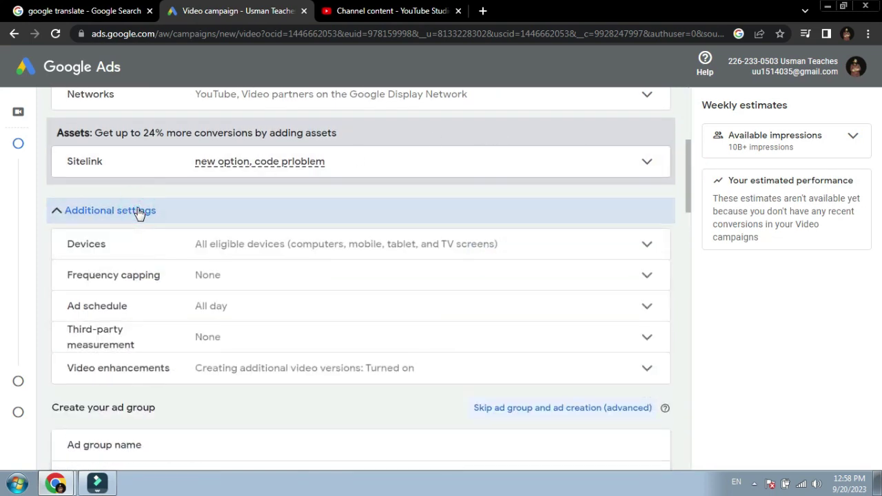
left_click(252, 248)
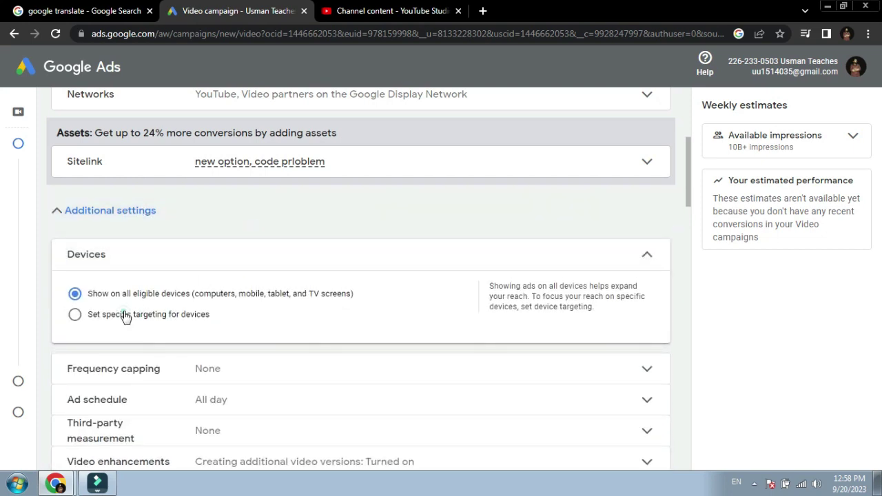
left_click(126, 315)
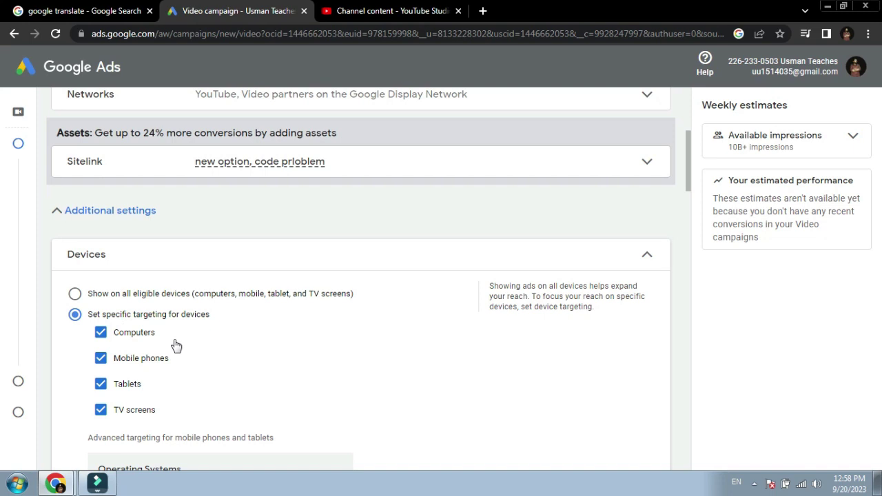
- Limit device targeting to mobile phones by deselecting tablets, TV screens and computers, and collapse the Devices section
left_click(140, 360)
left_click(140, 361)
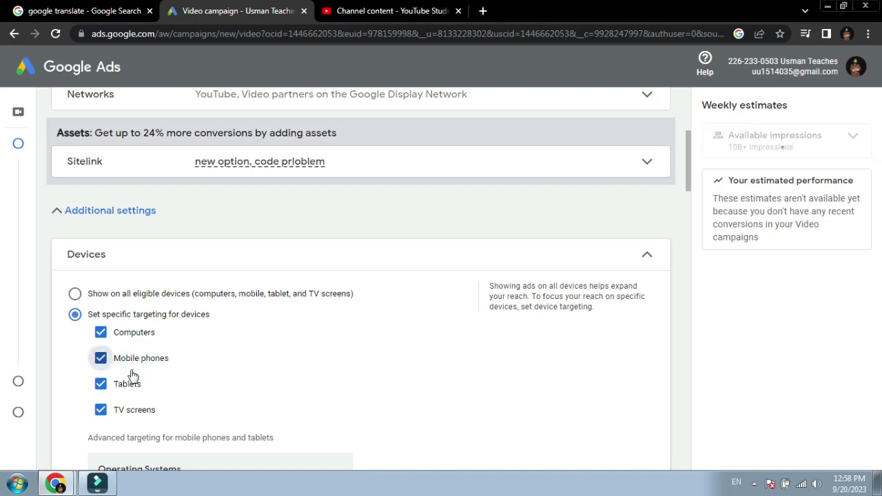
left_click(127, 384)
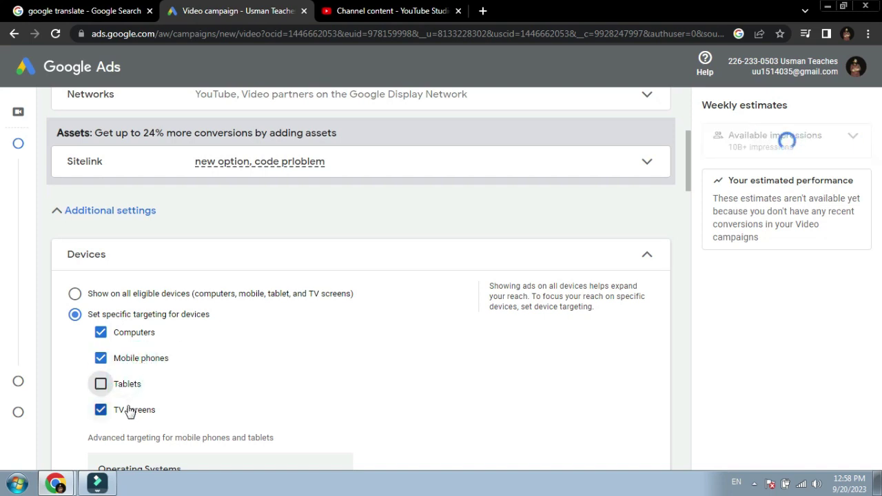
left_click(130, 408)
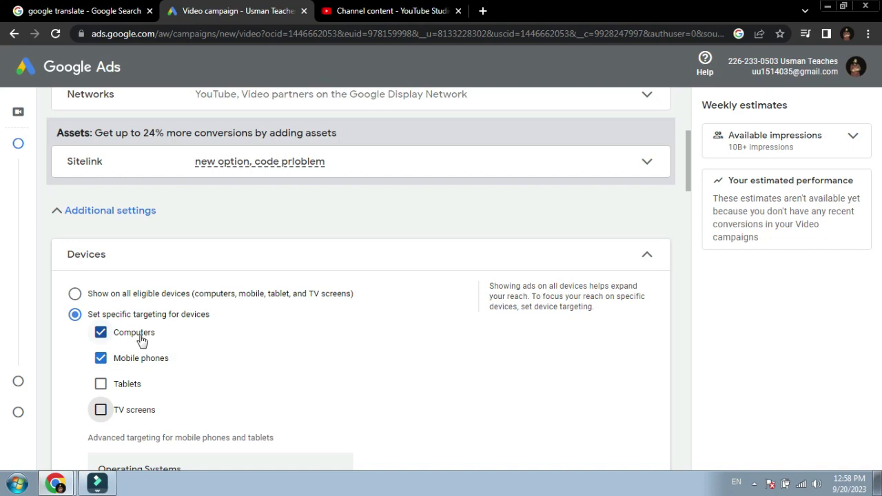
left_click(101, 338)
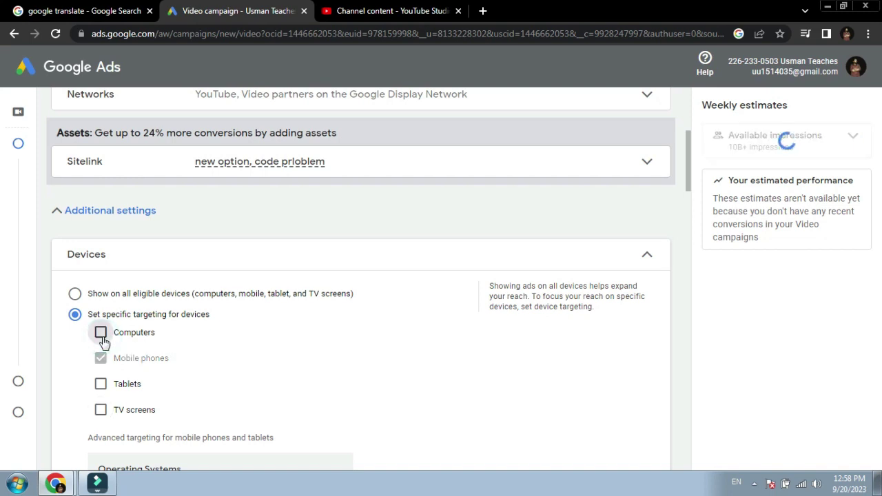
left_click(617, 256)
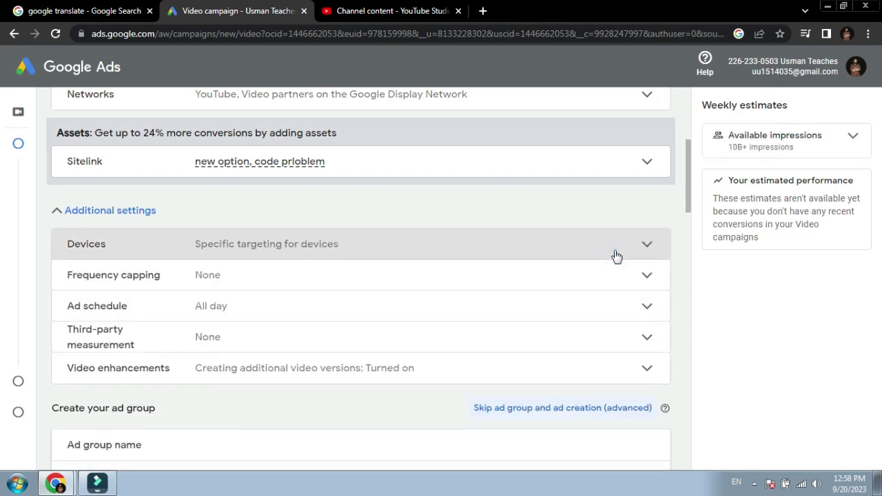
- Expand the Frequency capping section and cap impression frequency at 1 per day
left_click(557, 279)
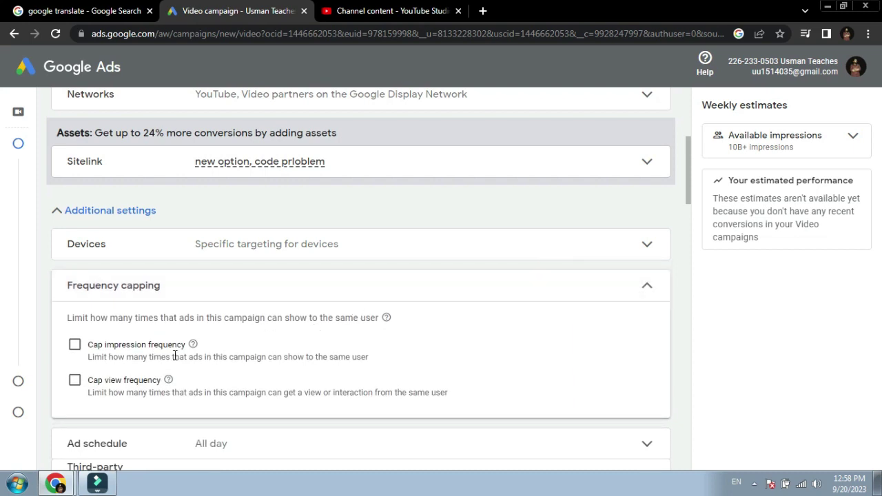
left_click(75, 346)
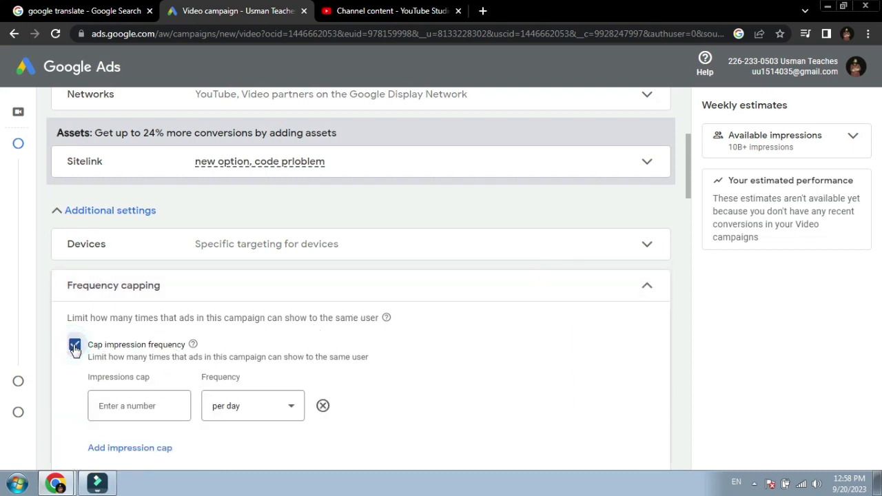
left_click(163, 405)
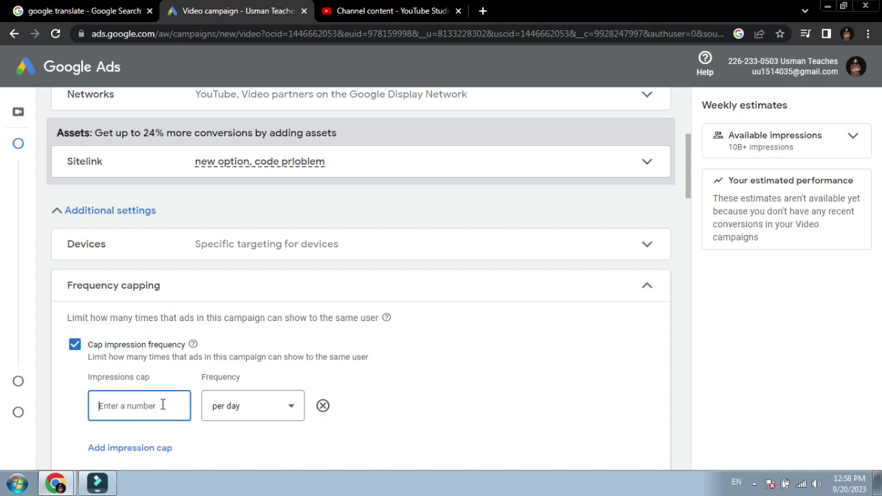
type("1")
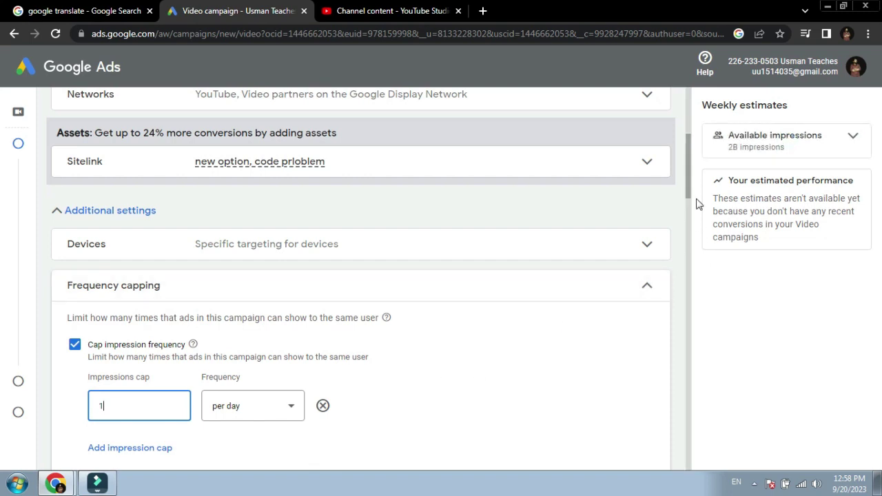
- Cap view frequency at 1 per day and collapse the Frequency capping section
left_click_drag(685, 173, 686, 205)
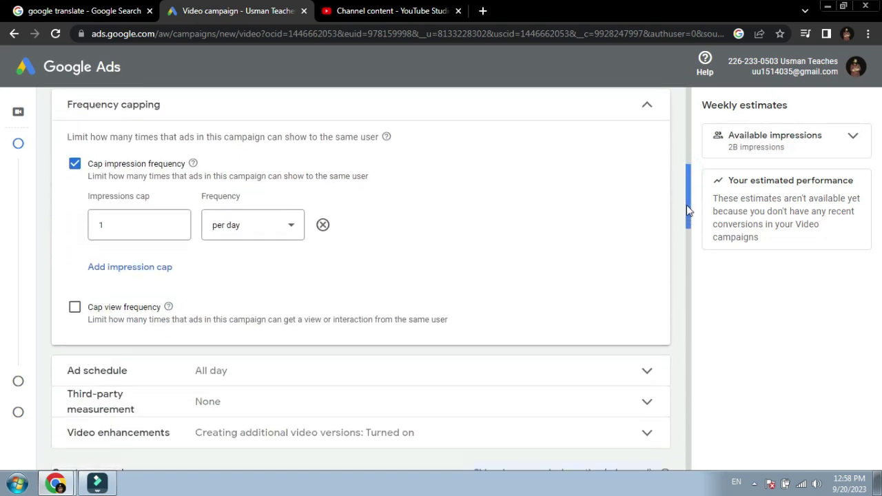
left_click(74, 307)
left_click(130, 382)
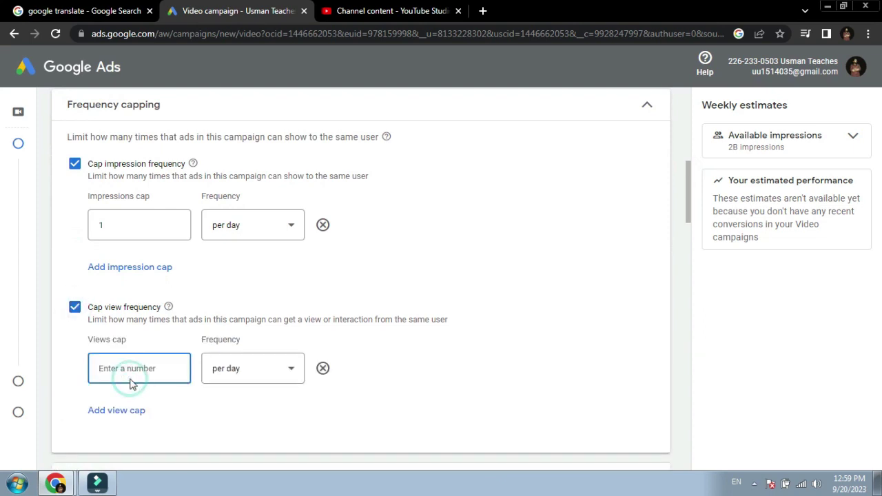
type("1")
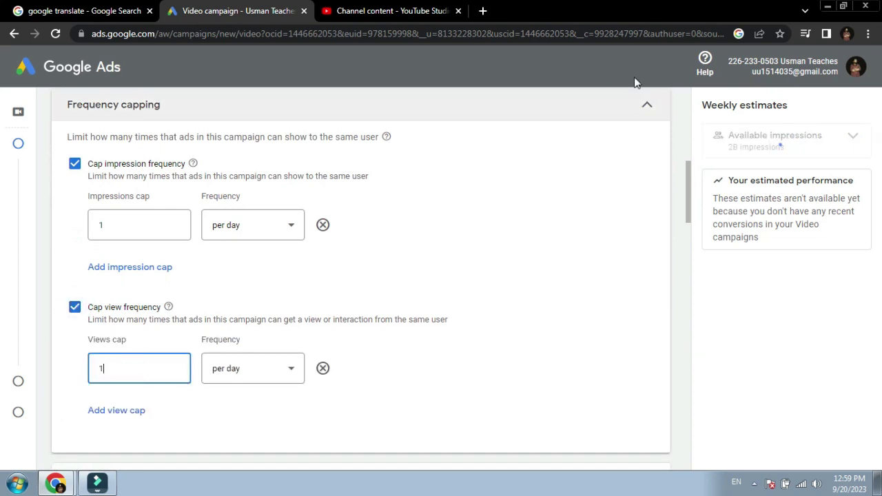
left_click(643, 104)
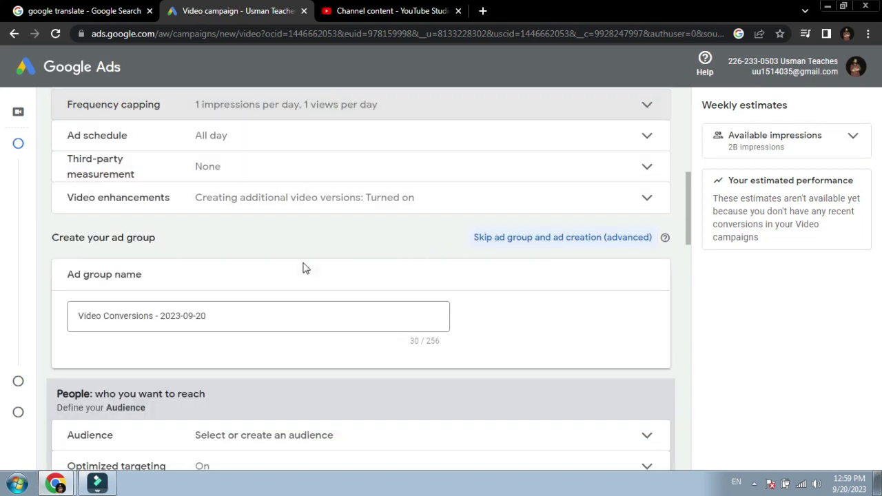
- Replace the default ad group name with the name of the advertiser's channel
triple_click(285, 320)
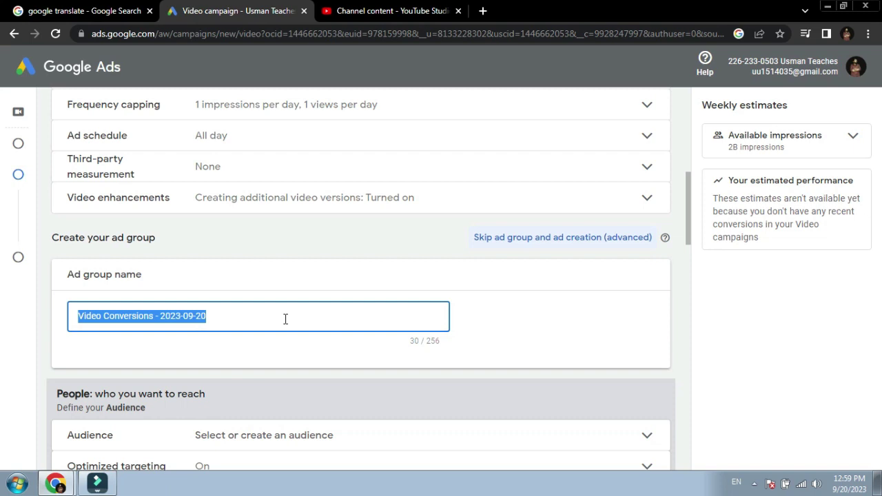
type("Usma")
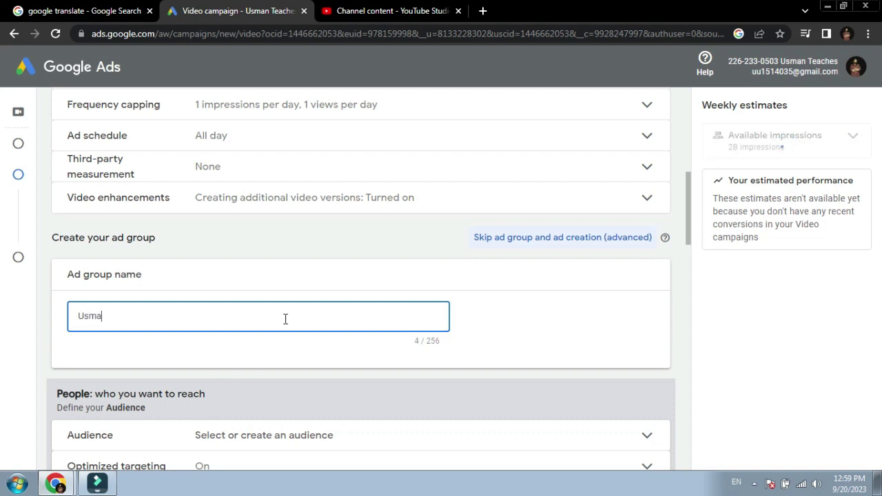
type("n Tea")
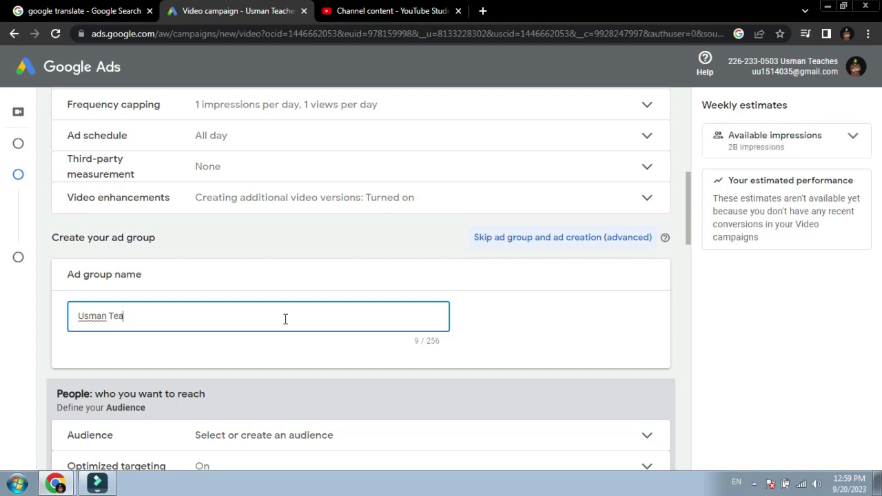
type("hes")
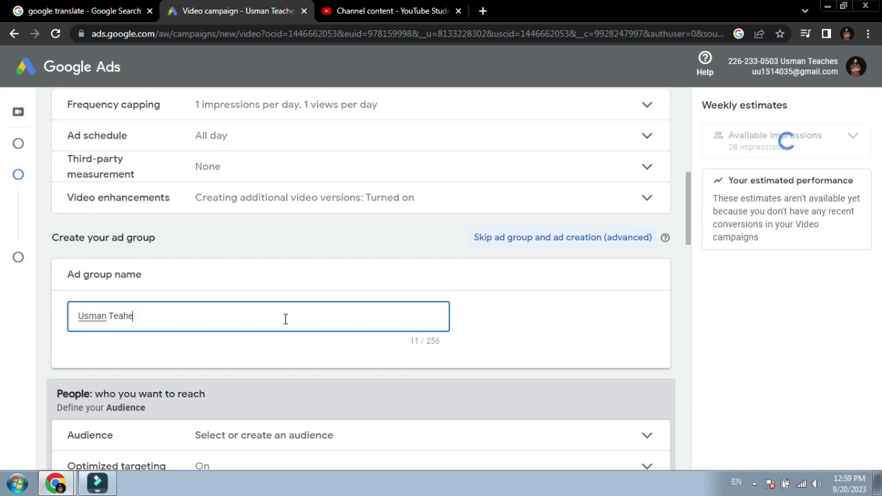
key("BackSpace")
key("BackSpace")
key("BackSpace")
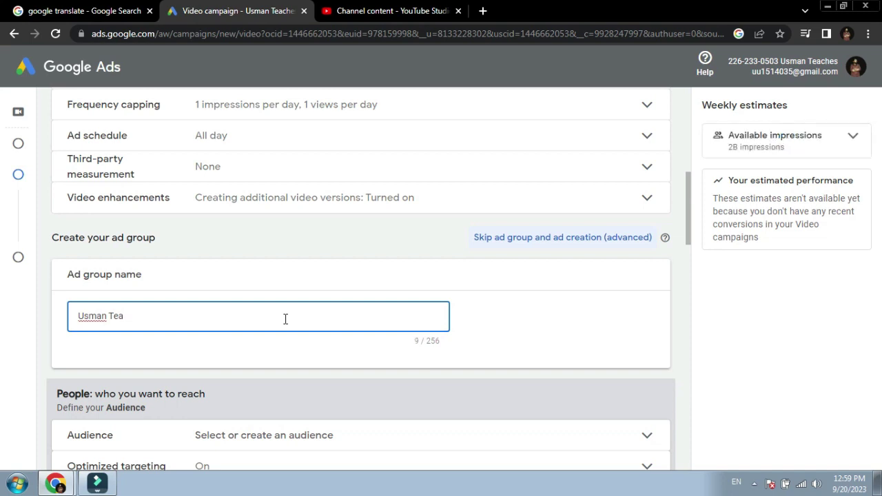
type("ches")
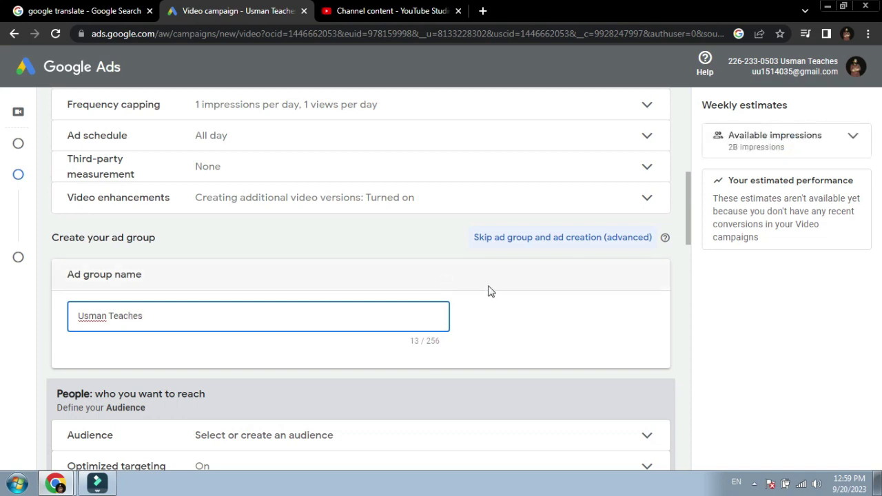
- Start a new audience for the ad group and name it "education"
left_click_drag(687, 206, 684, 248)
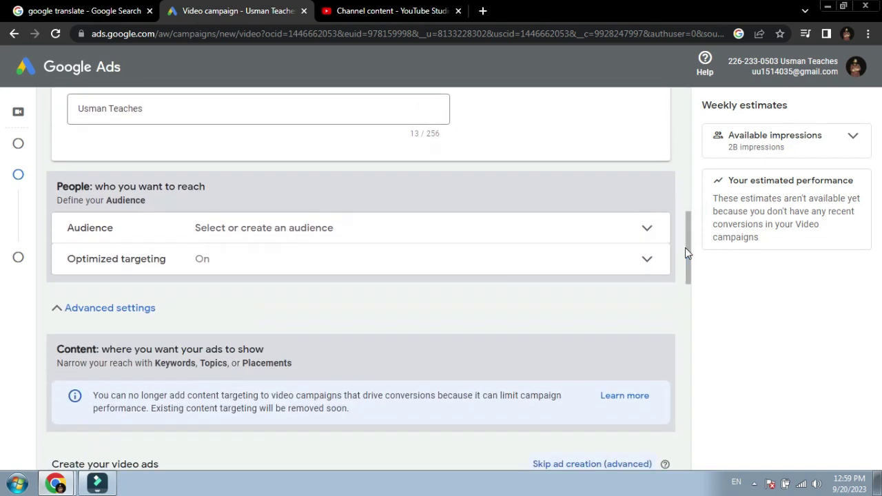
left_click(277, 236)
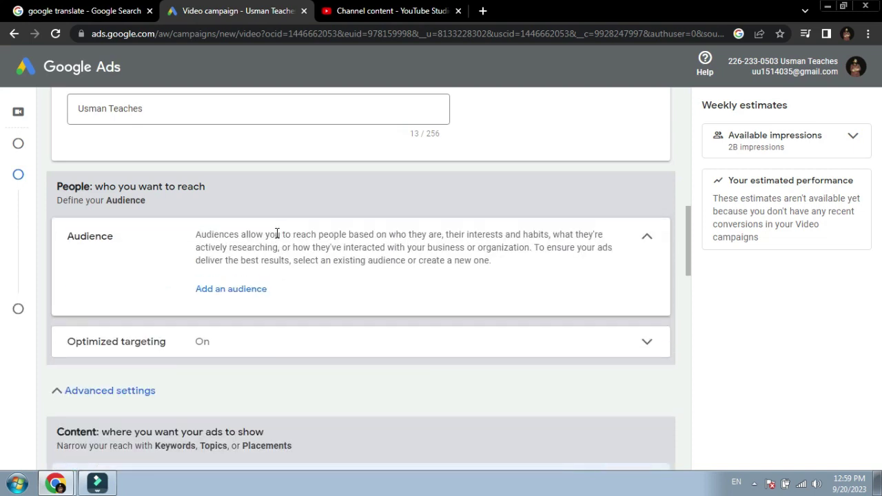
left_click(239, 296)
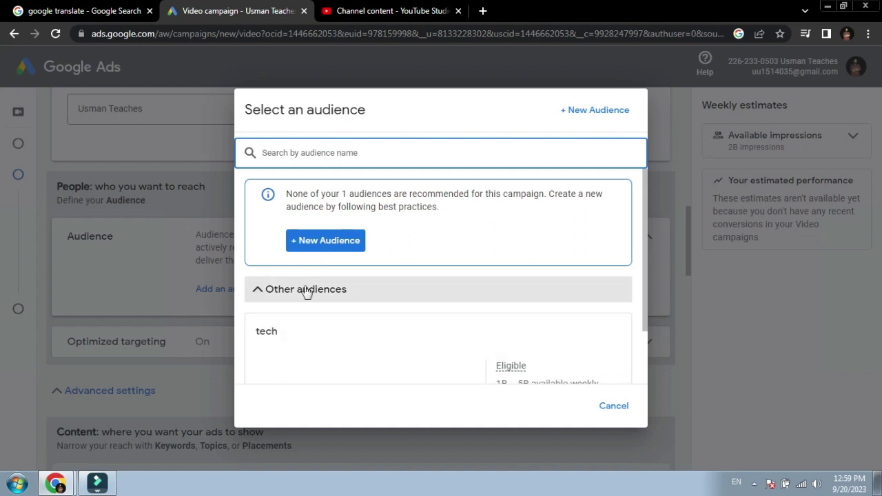
left_click(335, 244)
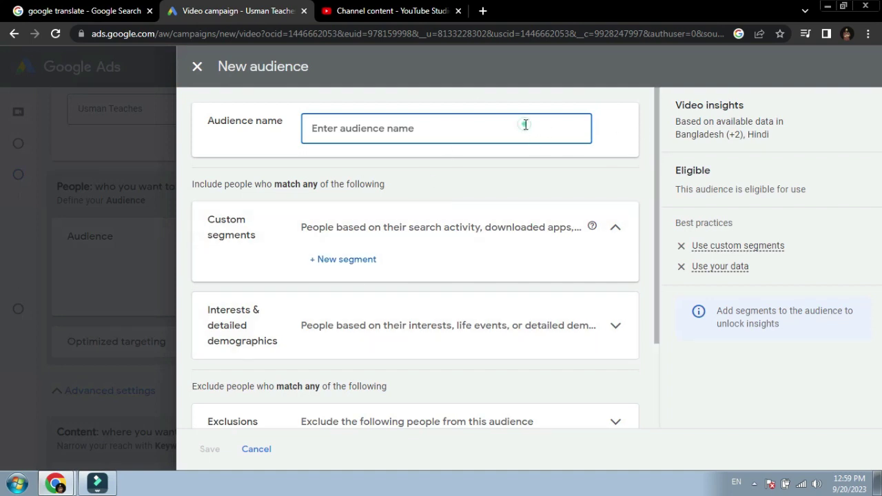
type("education")
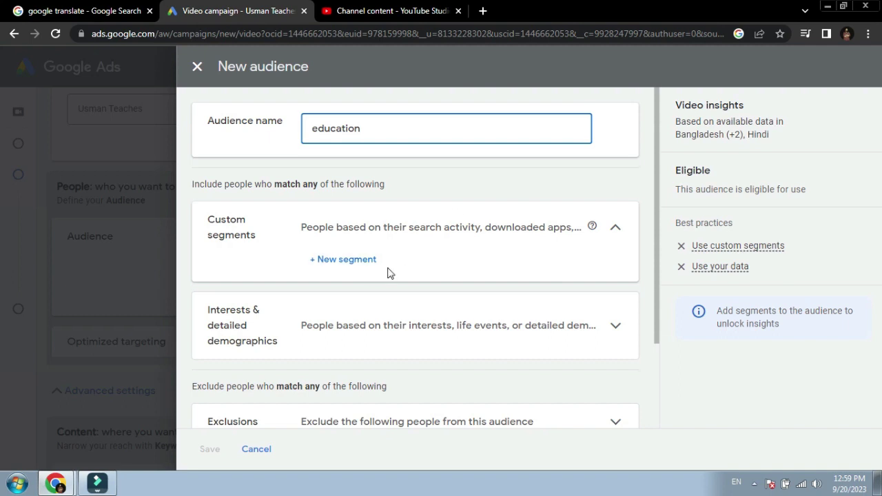
- Examine the new audience's custom segment form and its interests and exclusions options without adding anything
left_click(359, 265)
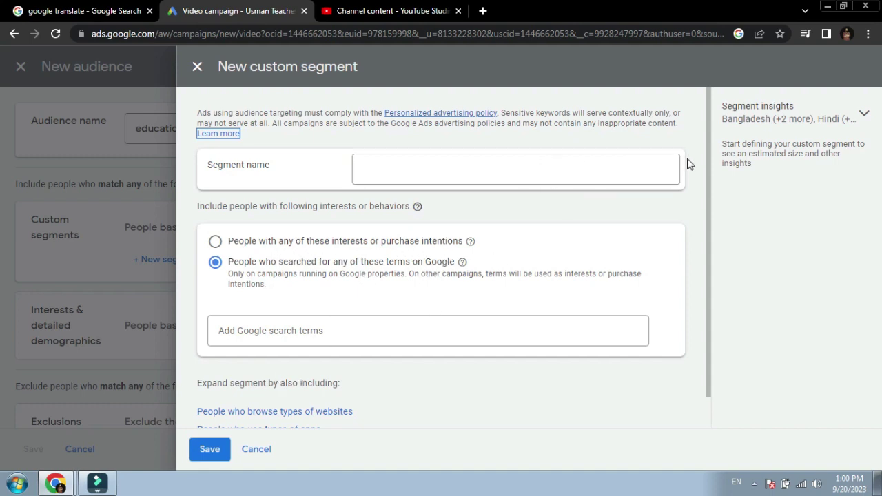
left_click_drag(708, 193, 720, 299)
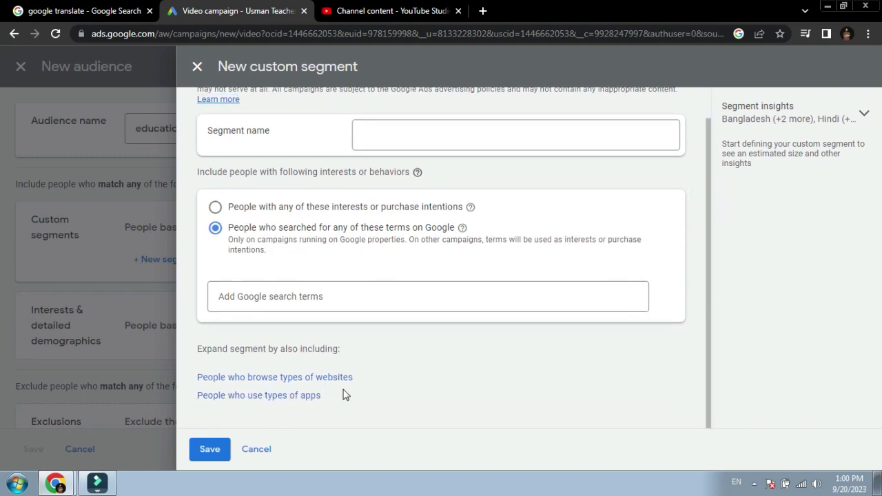
left_click(256, 450)
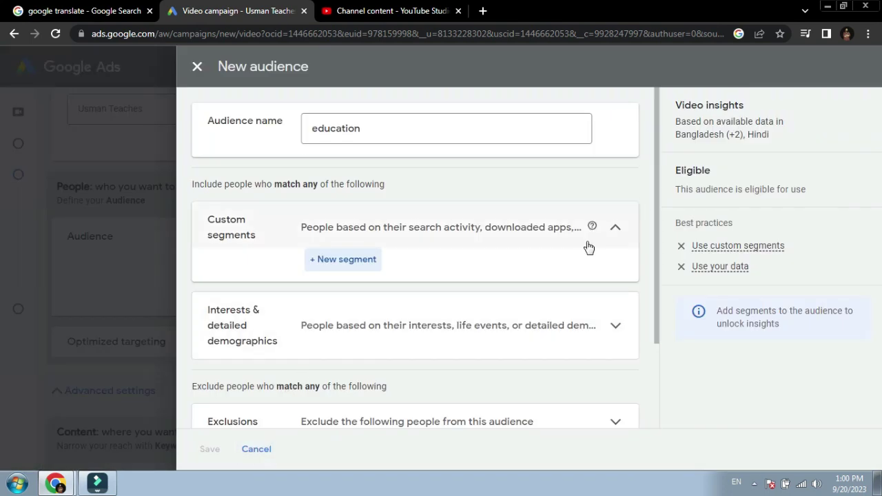
left_click(463, 332)
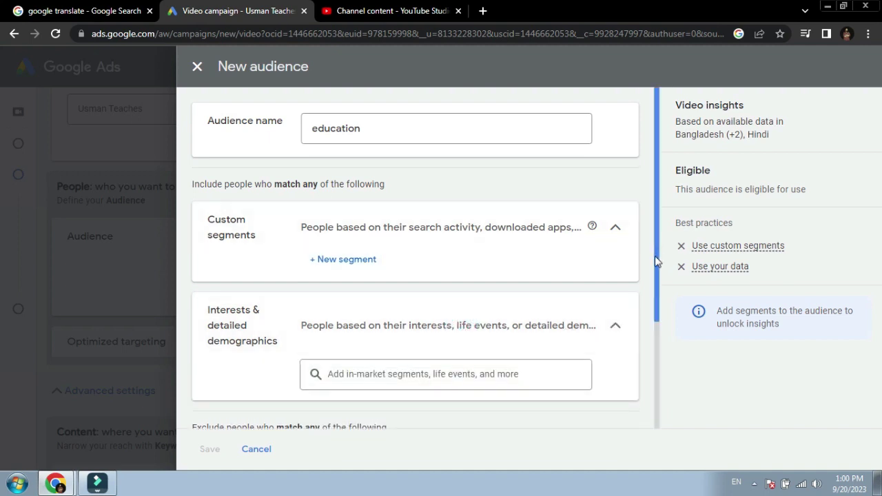
scroll(654, 260, "down", 2)
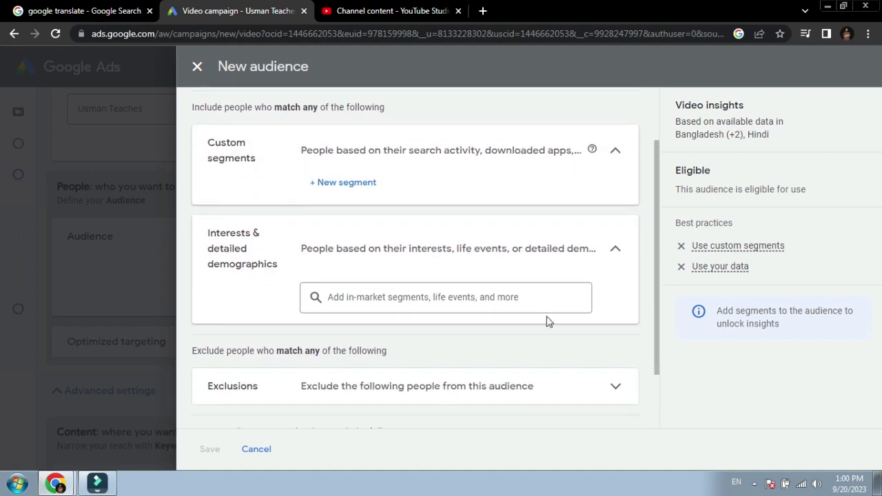
left_click_drag(656, 302, 661, 364)
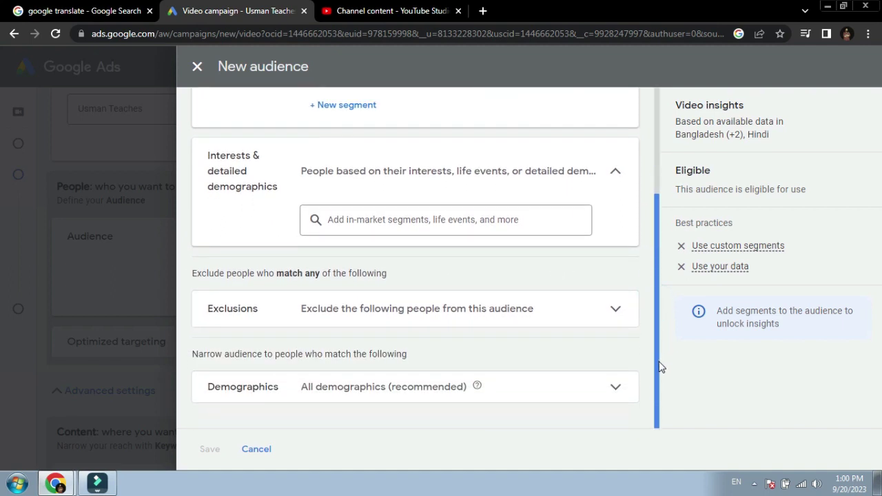
left_click(502, 306)
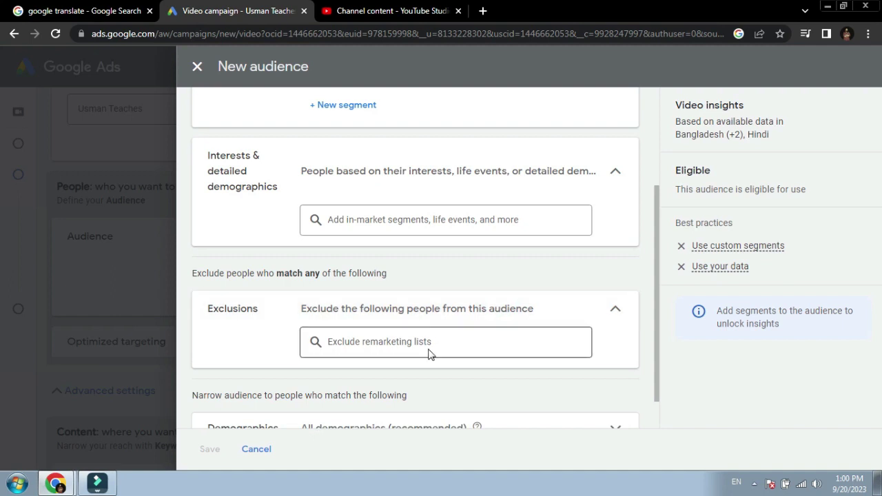
left_click(427, 350)
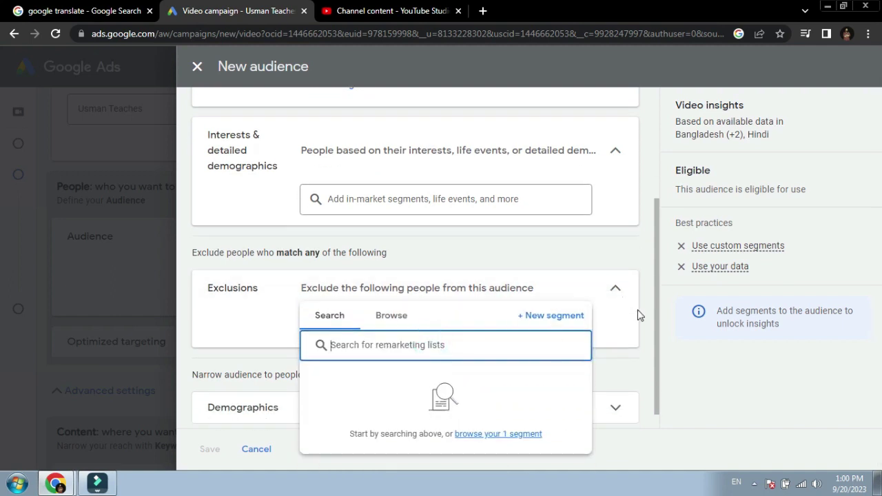
left_click(608, 288)
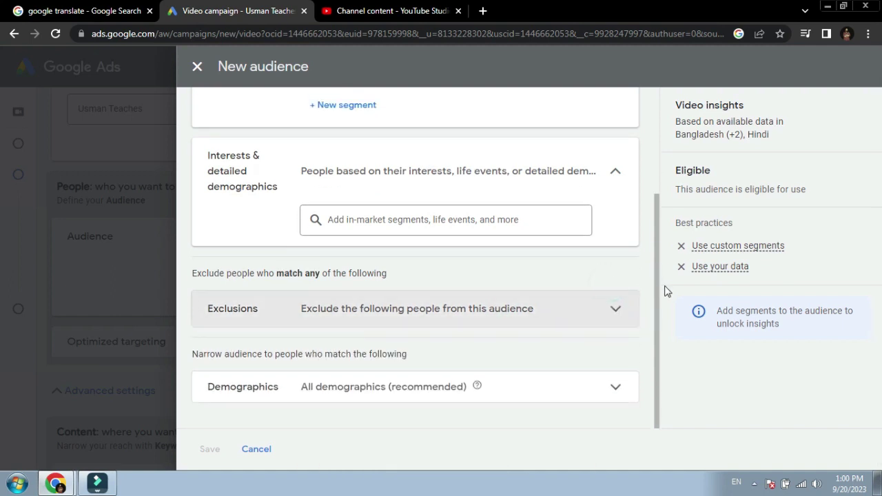
left_click(656, 305)
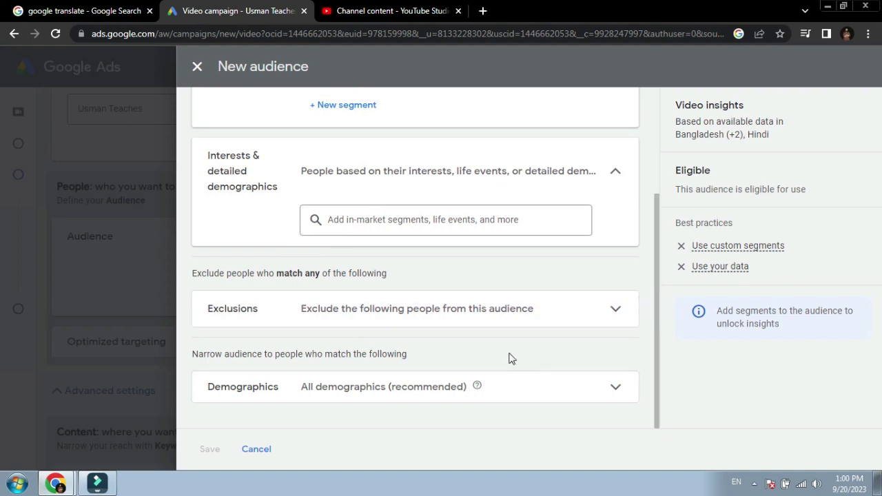
- Narrow the audience's demographics to ages 18 to 24, deselecting Unknown for both gender and age
left_click(523, 389)
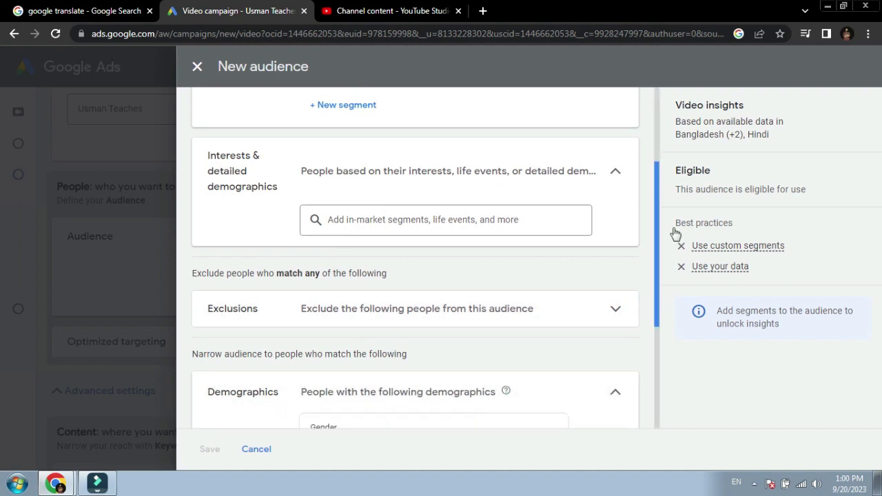
left_click_drag(658, 227, 653, 305)
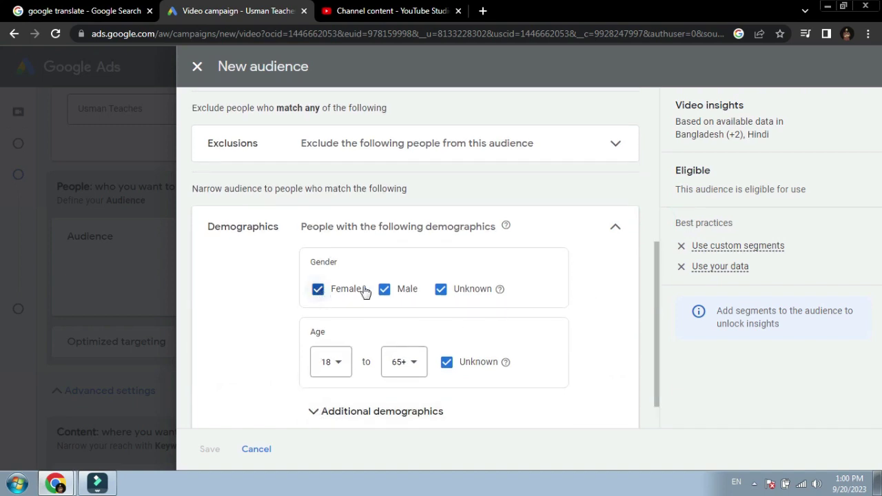
left_click(442, 293)
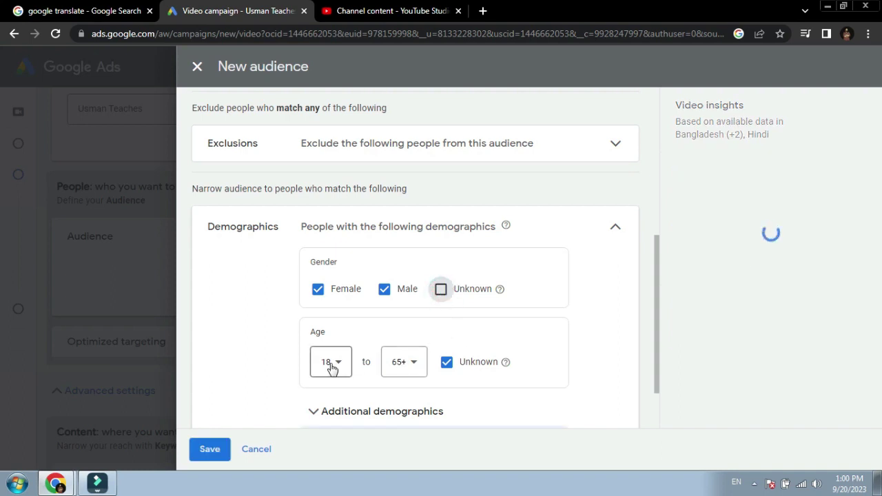
left_click(406, 363)
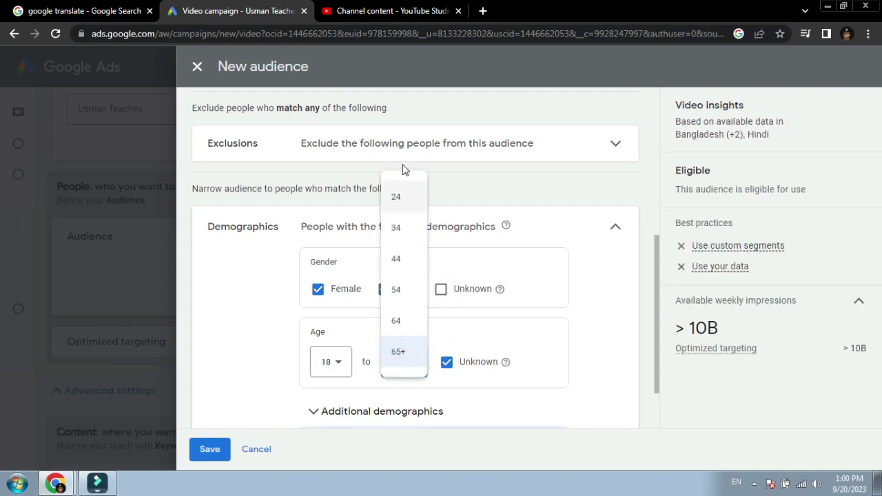
left_click(398, 197)
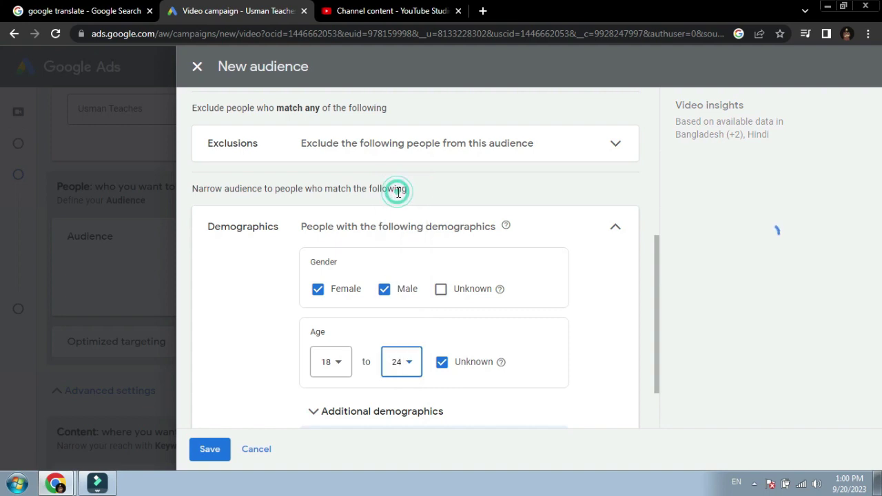
left_click(441, 365)
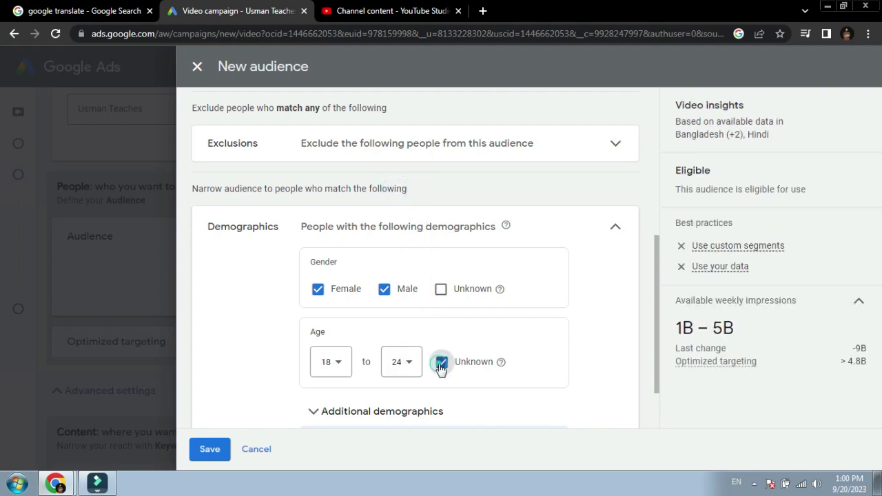
- Restrict the audience's parental status to Not a parent in the additional demographics and save the audience
left_click(377, 413)
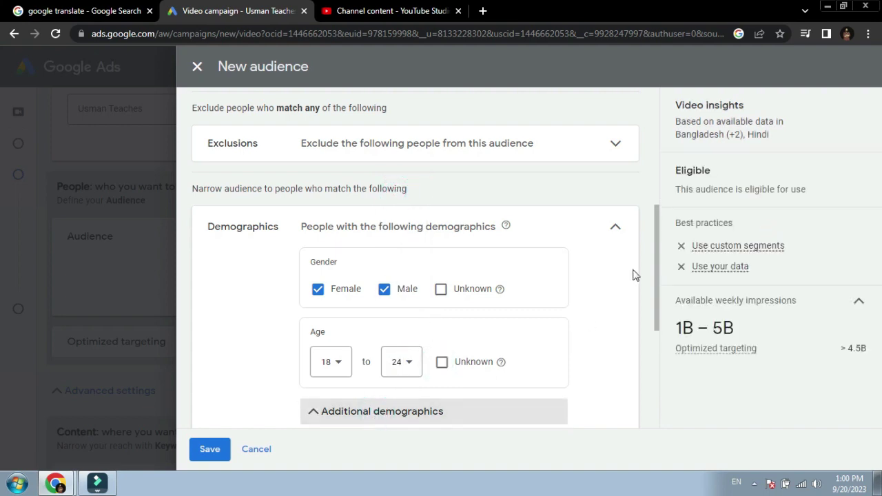
left_click_drag(655, 265, 655, 350)
left_click(320, 262)
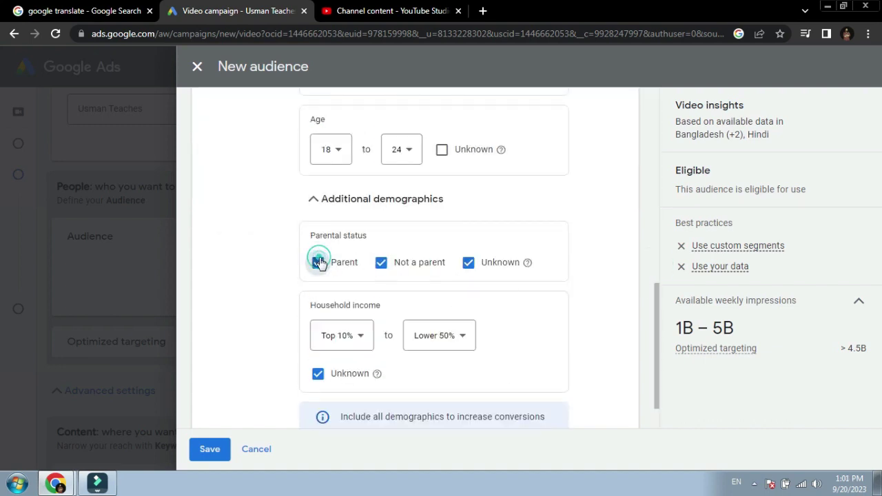
left_click(468, 265)
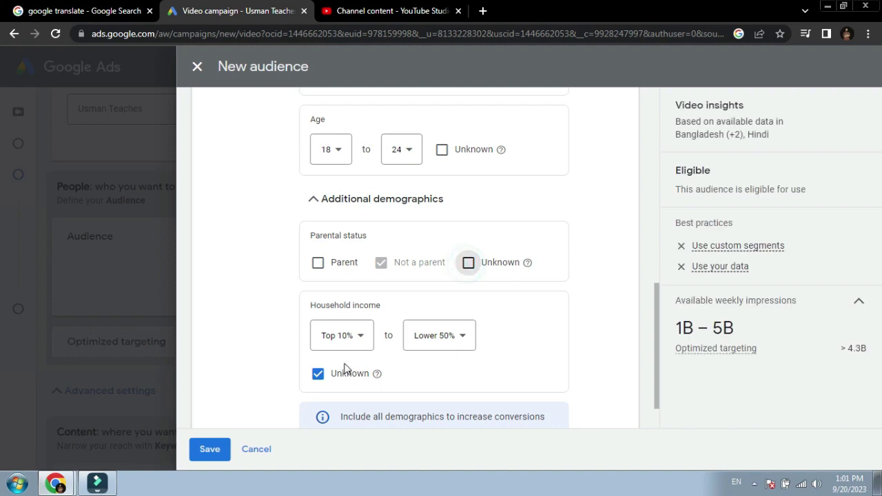
left_click(210, 449)
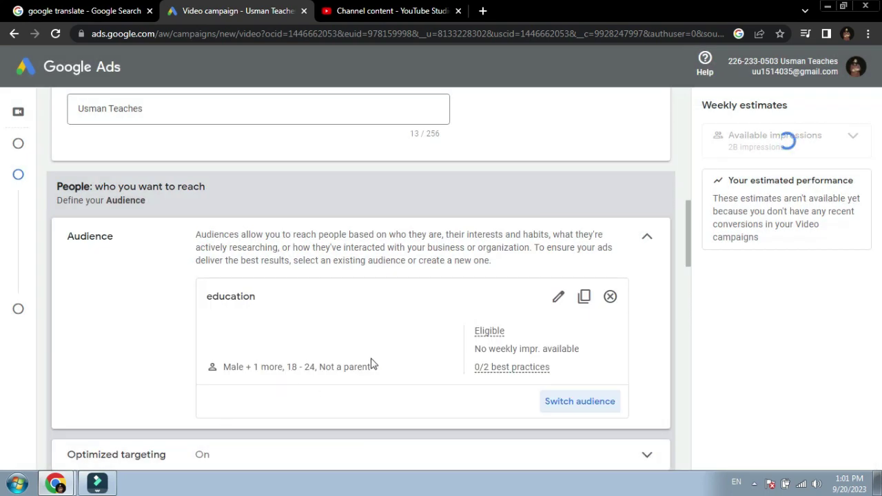
- Look through the saved audiences available for the ad group without switching from "education"
left_click(567, 403)
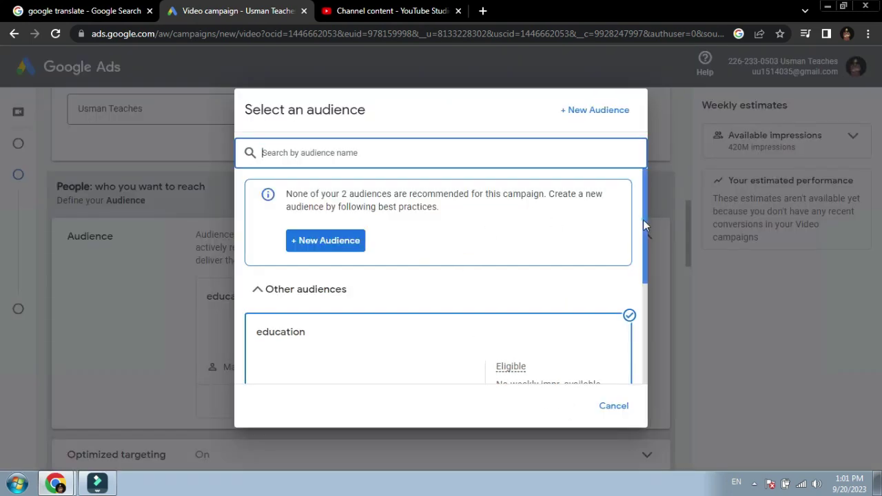
left_click_drag(643, 219, 643, 321)
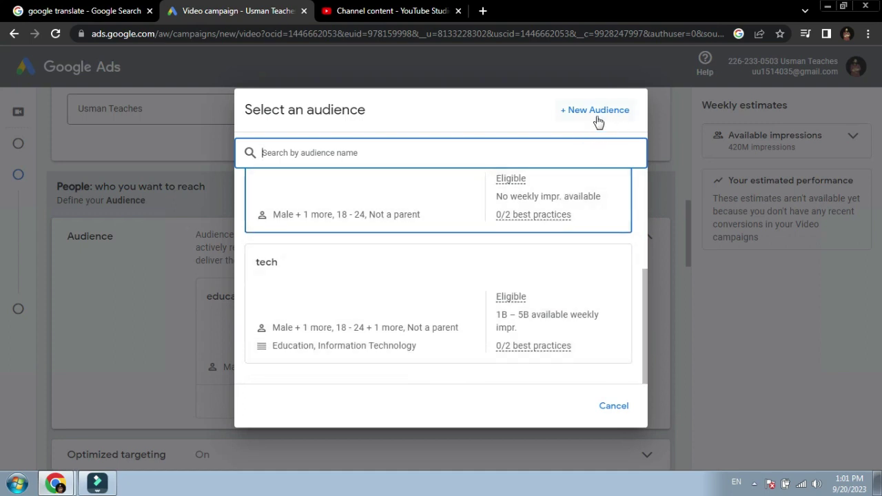
left_click(615, 408)
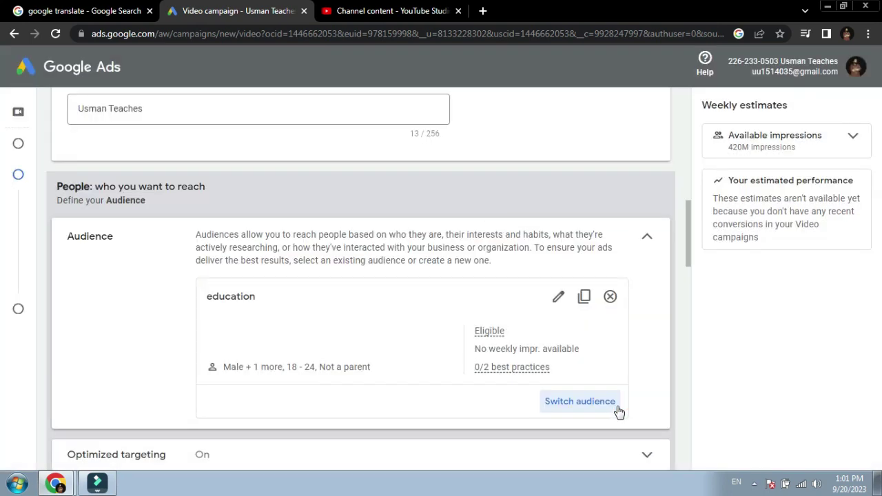
- Review the ad group's audience and optimized targeting settings without changing them, and collapse both sections
left_click(647, 236)
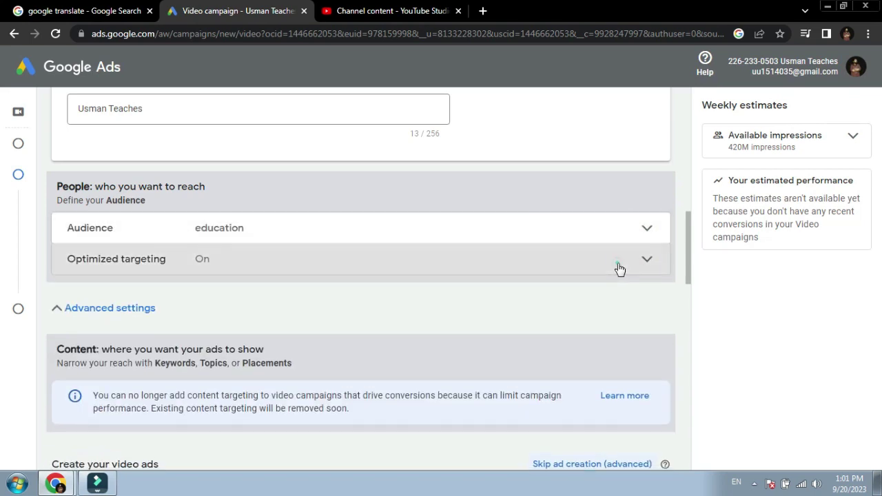
left_click(618, 268)
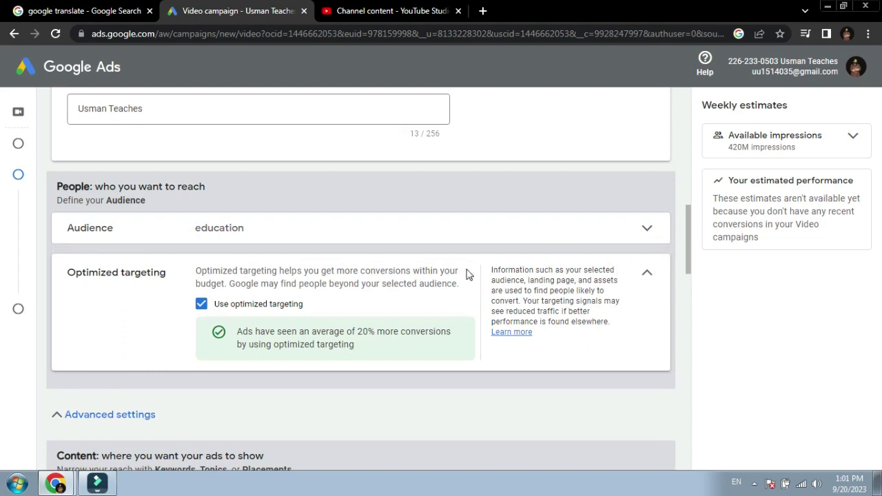
left_click(566, 242)
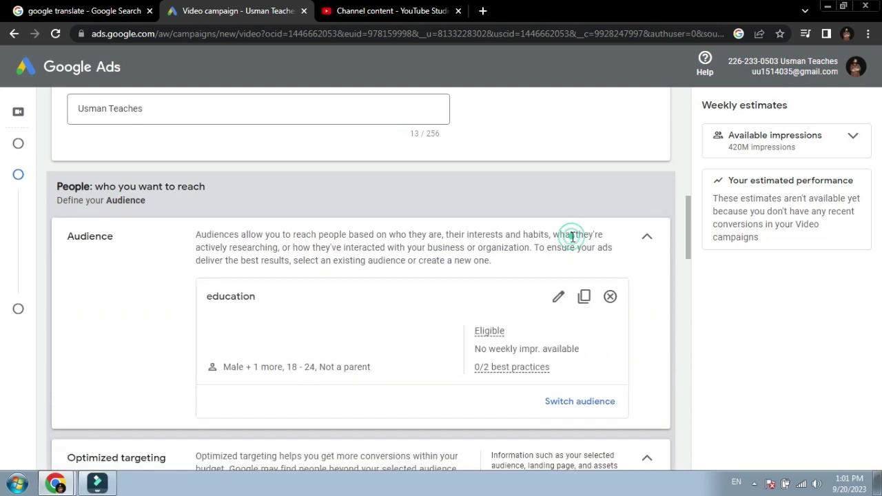
left_click(653, 239)
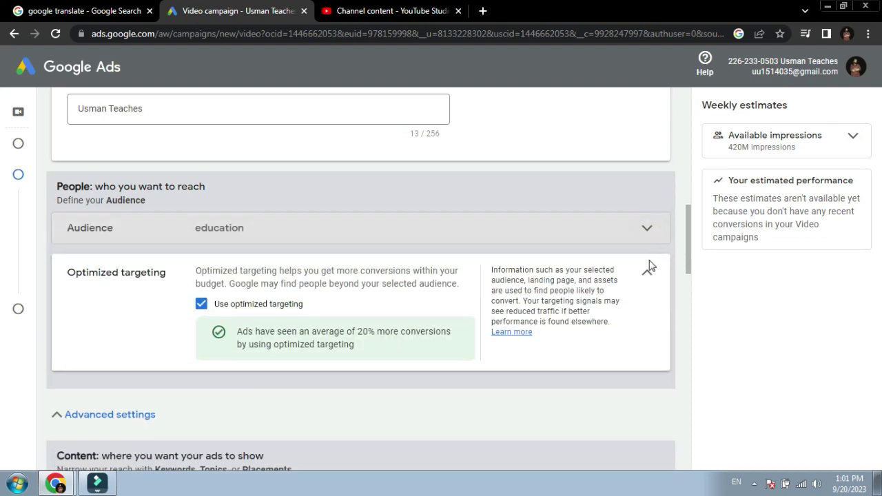
left_click(651, 275)
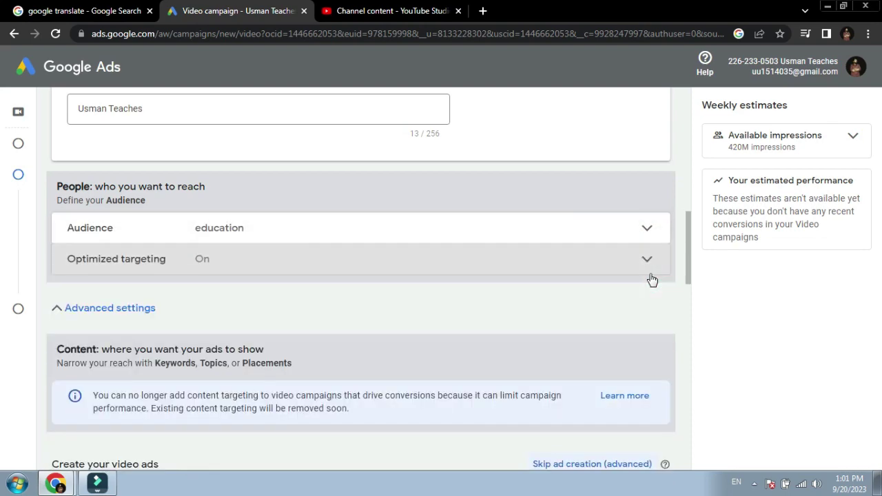
- Review the video ad's URL, call-to-action, headlines, description, companion banner and name, and create the campaign
left_click_drag(685, 245, 689, 285)
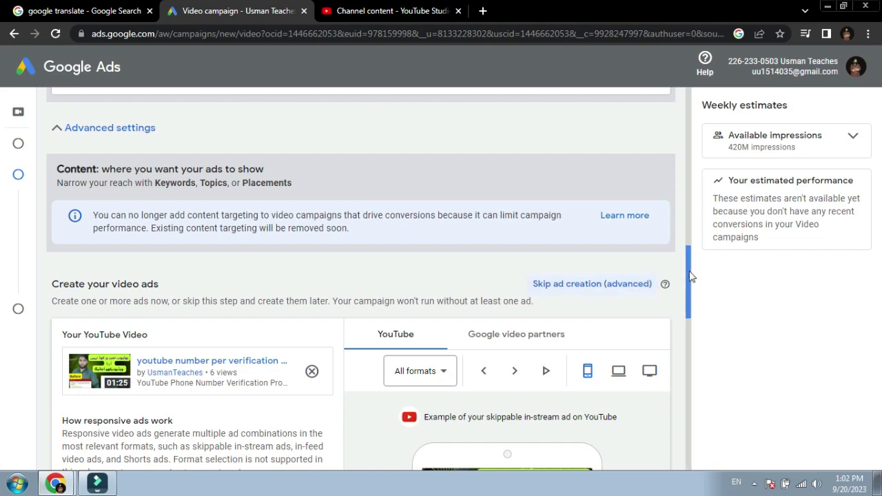
left_click_drag(690, 279, 693, 314)
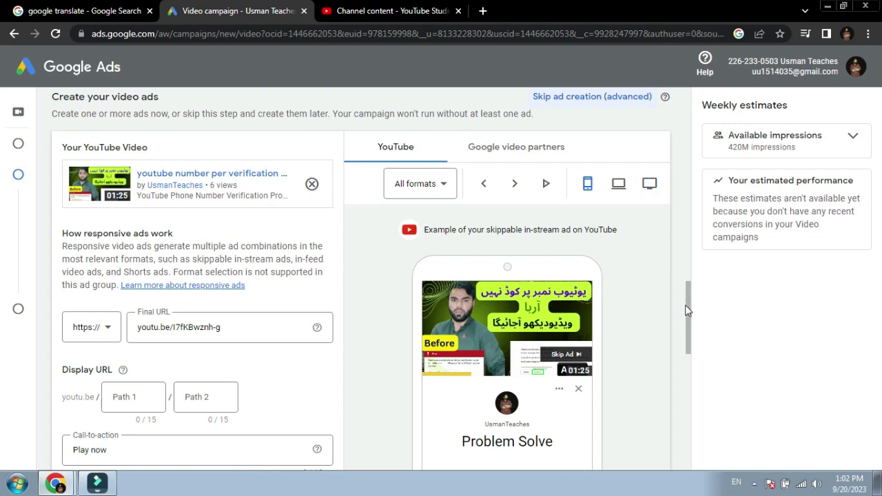
left_click_drag(686, 305, 690, 349)
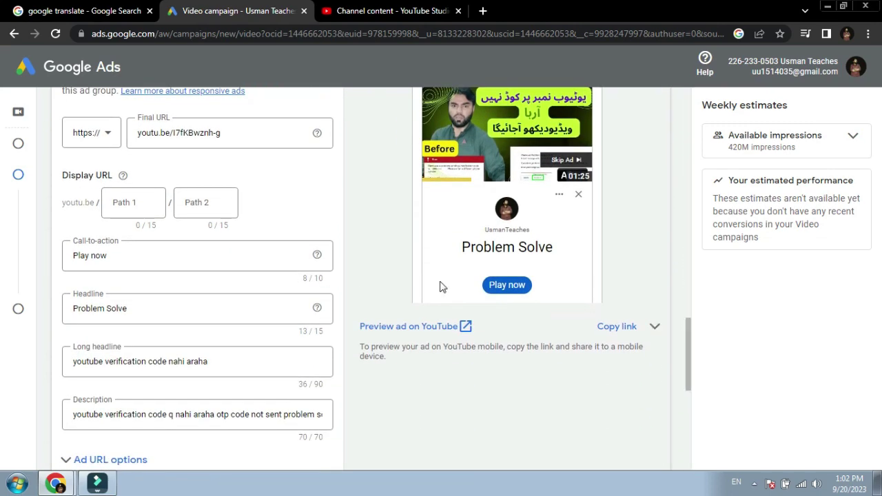
left_click(283, 261)
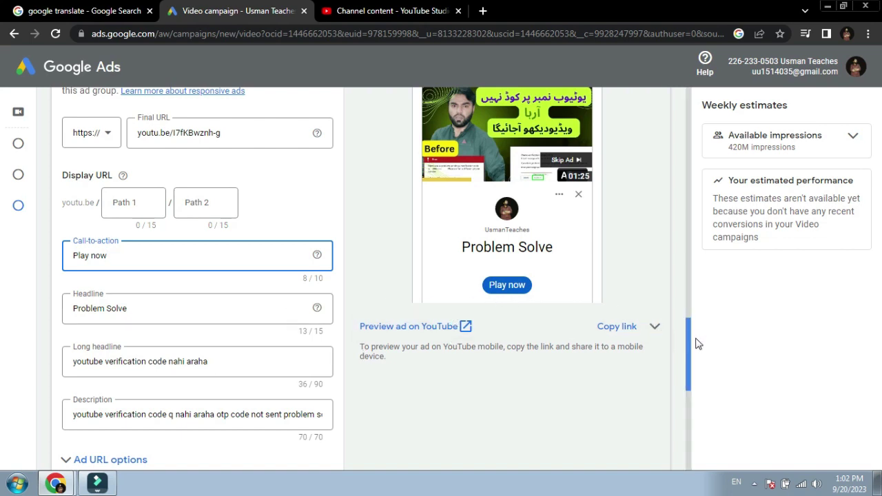
left_click_drag(687, 343, 693, 387)
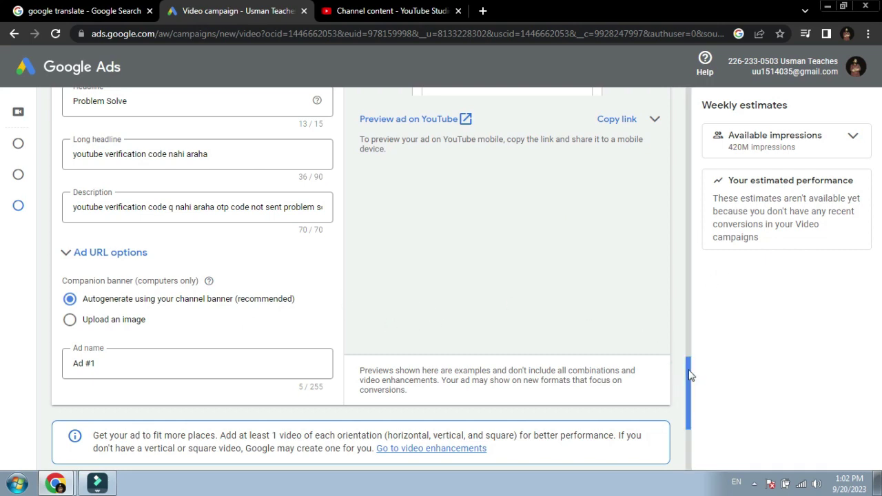
scroll(691, 375, "down", 3)
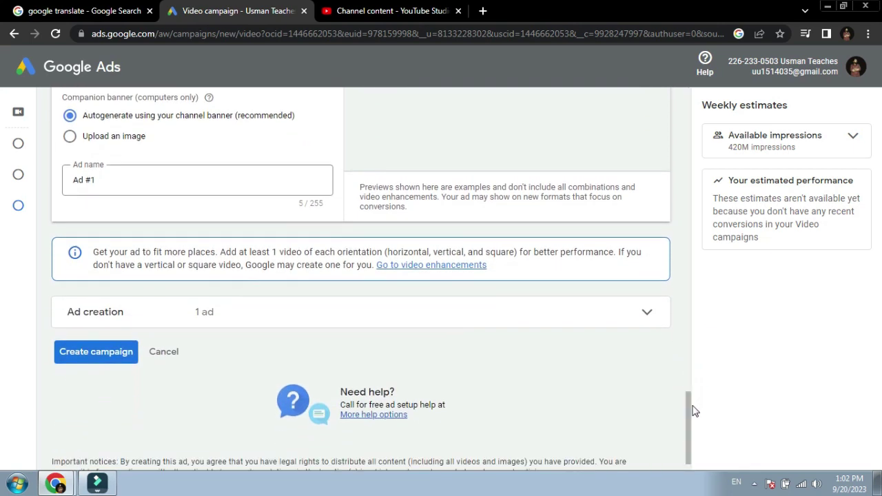
left_click(97, 352)
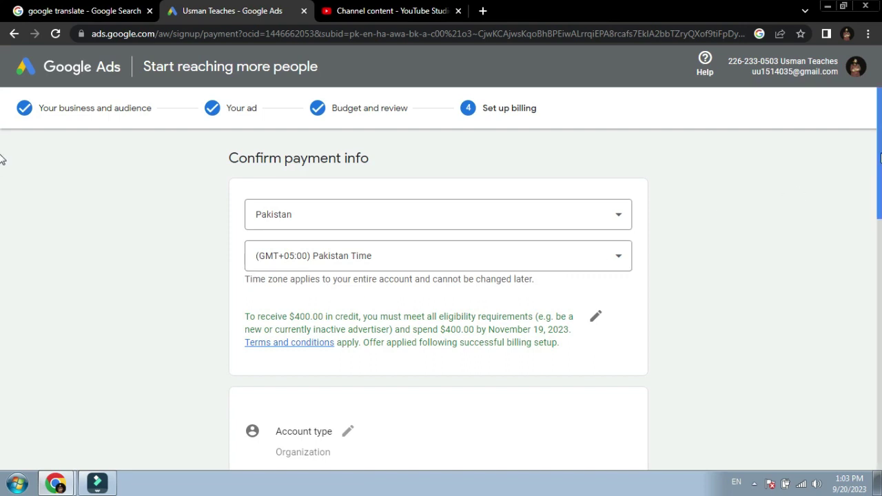
- Set the account type in the payment info to Individual and open the card details for entry
scroll(2, 158, "down", 4)
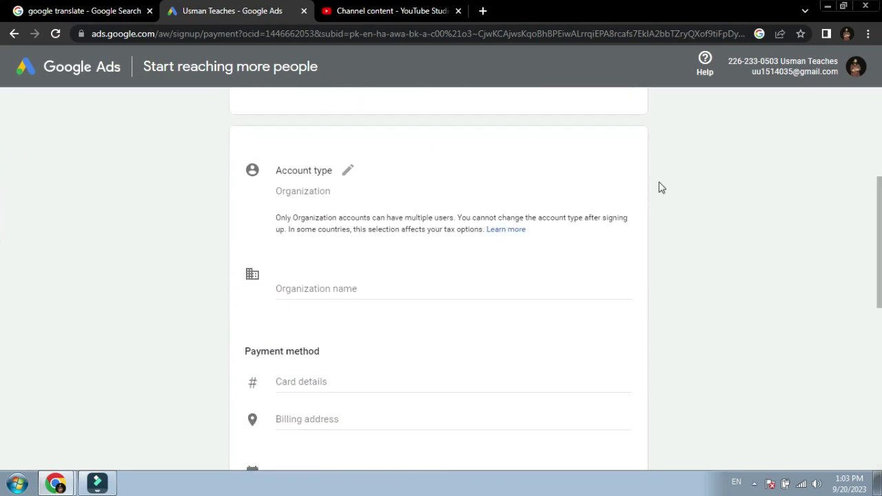
left_click(348, 171)
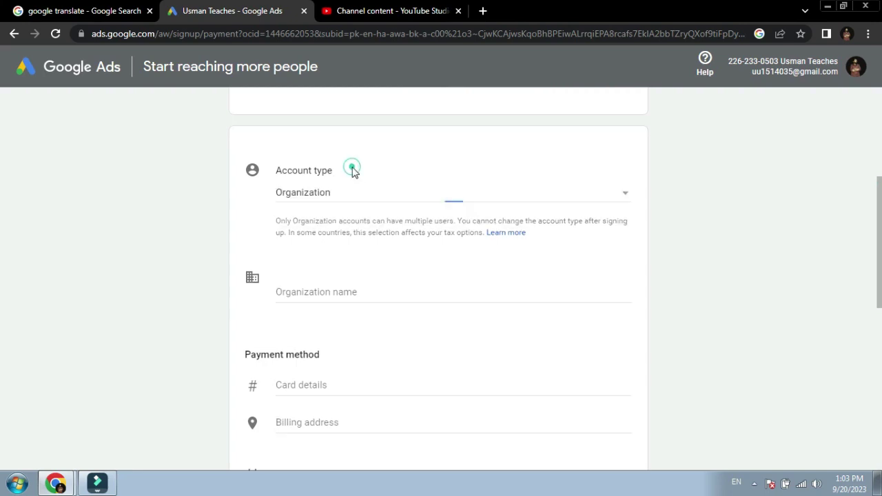
left_click(393, 200)
left_click(394, 199)
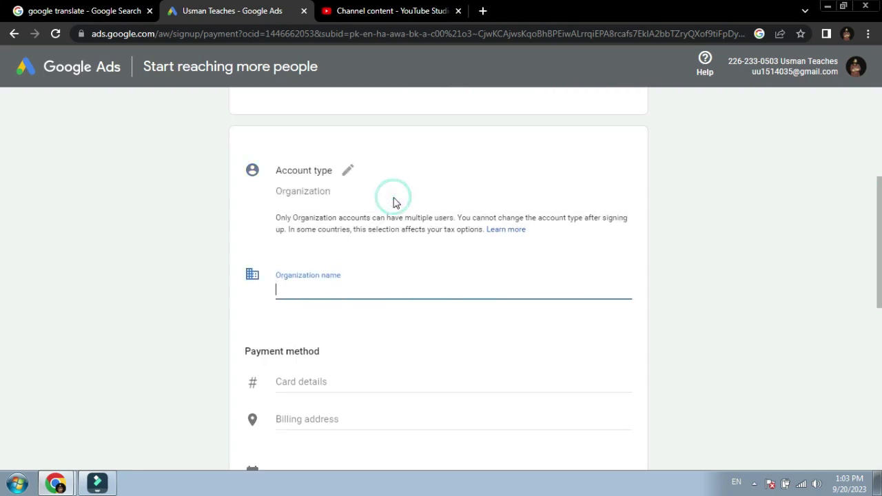
left_click(342, 193)
left_click(379, 195)
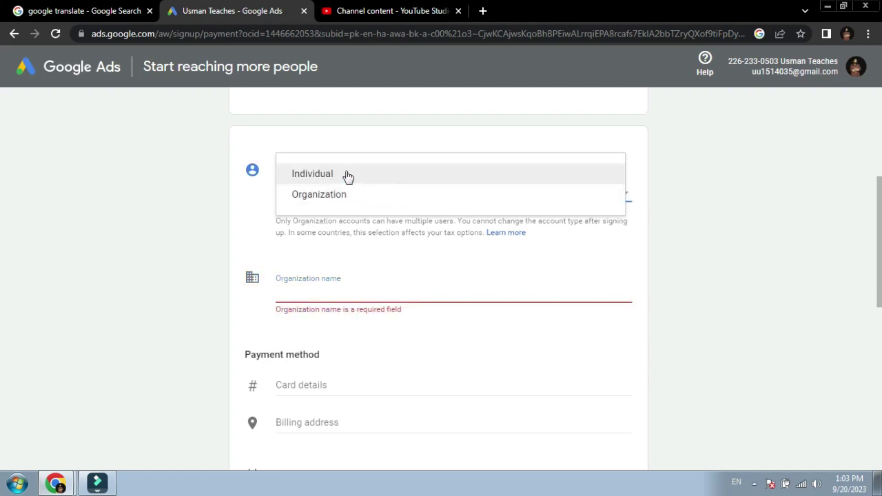
left_click(348, 176)
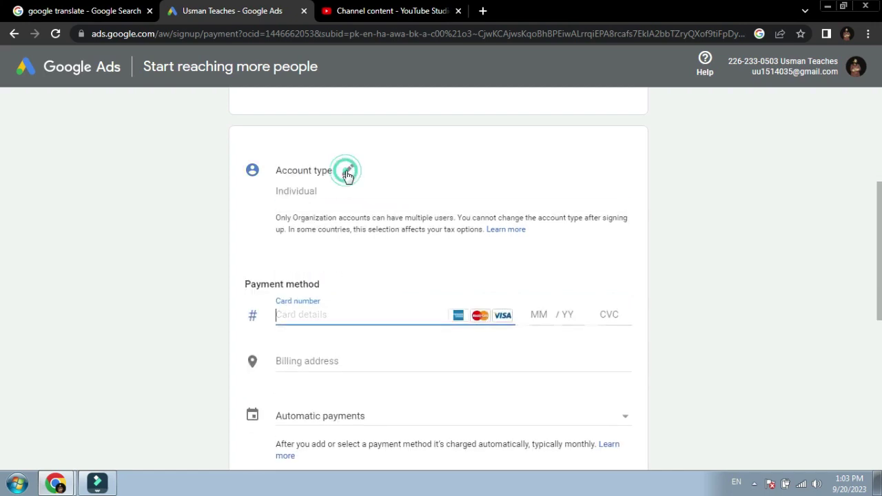
left_click(368, 318)
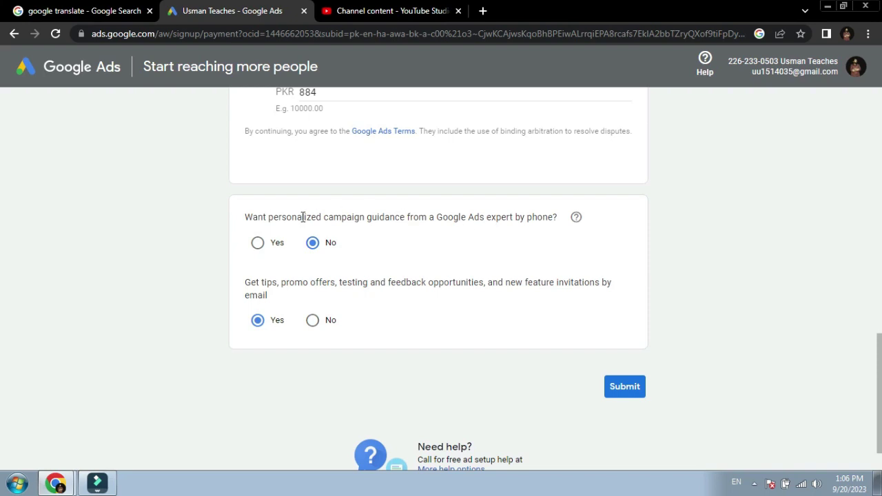
- Check what accepting personalized campaign guidance by phone asks for, and decline the guidance
left_click(257, 243)
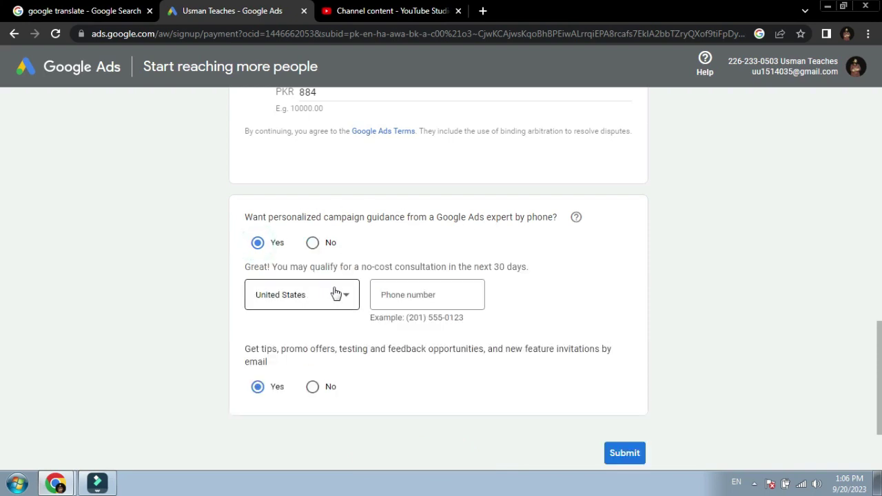
left_click(311, 243)
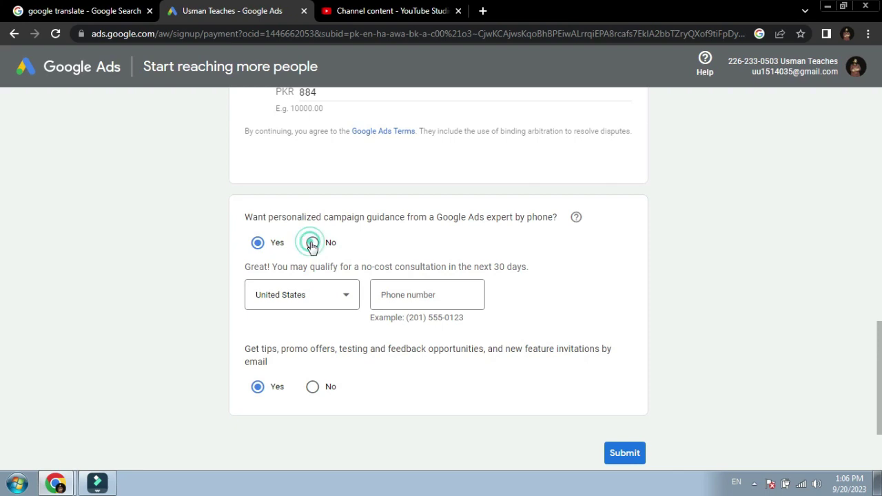